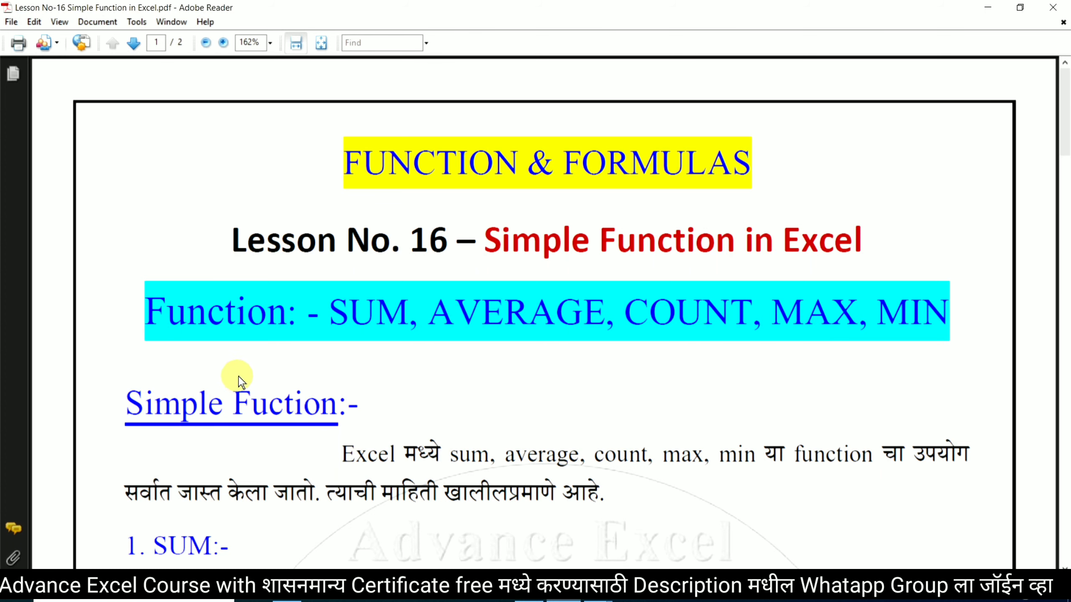
Scroll the lesson PDF down to the SUM and AVERAGE syntax sections, then bring up the Excel windows.
scroll(238, 377, "down", 1)
scroll(254, 383, "down", 1)
scroll(262, 382, "down", 1)
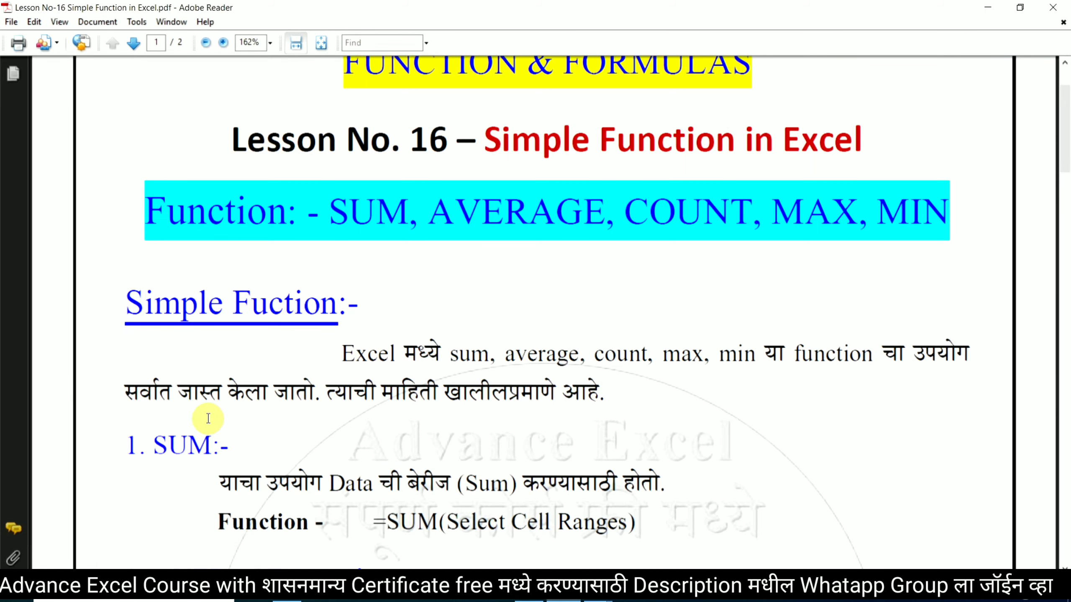
scroll(208, 418, "down", 2)
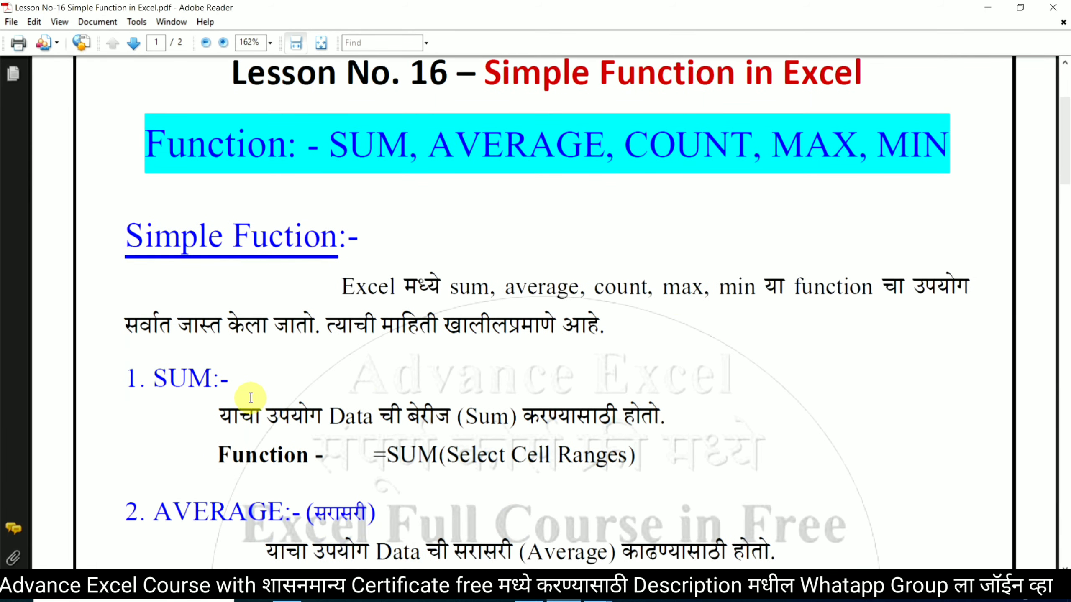
scroll(208, 413, "down", 2)
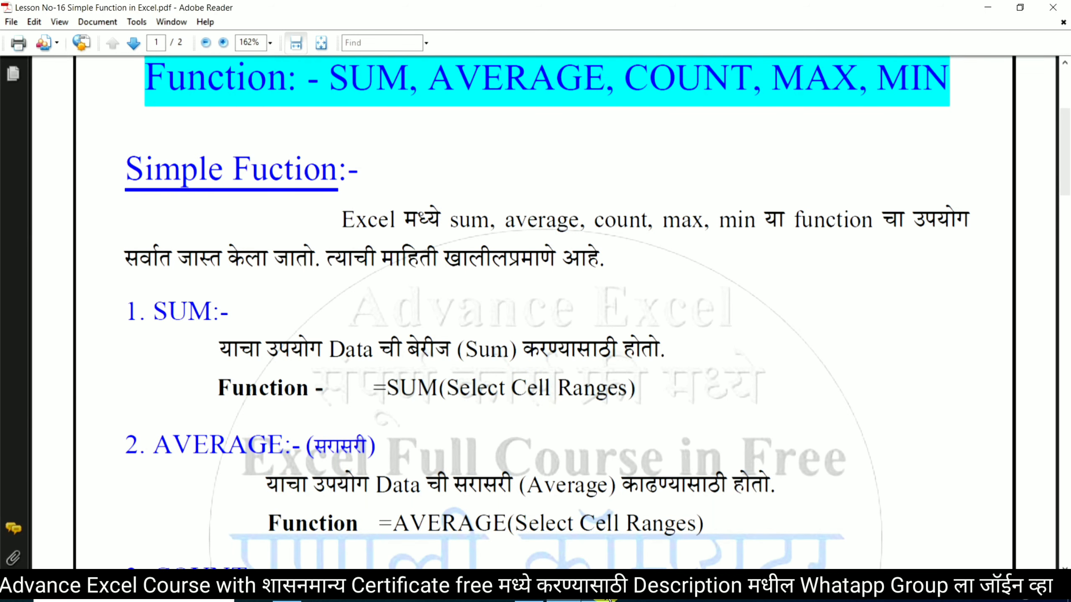
left_click(608, 600)
Bring the Basic Function workbook forward and look through the Insert, Page Layout and Formulas ribbons.
left_click(533, 540)
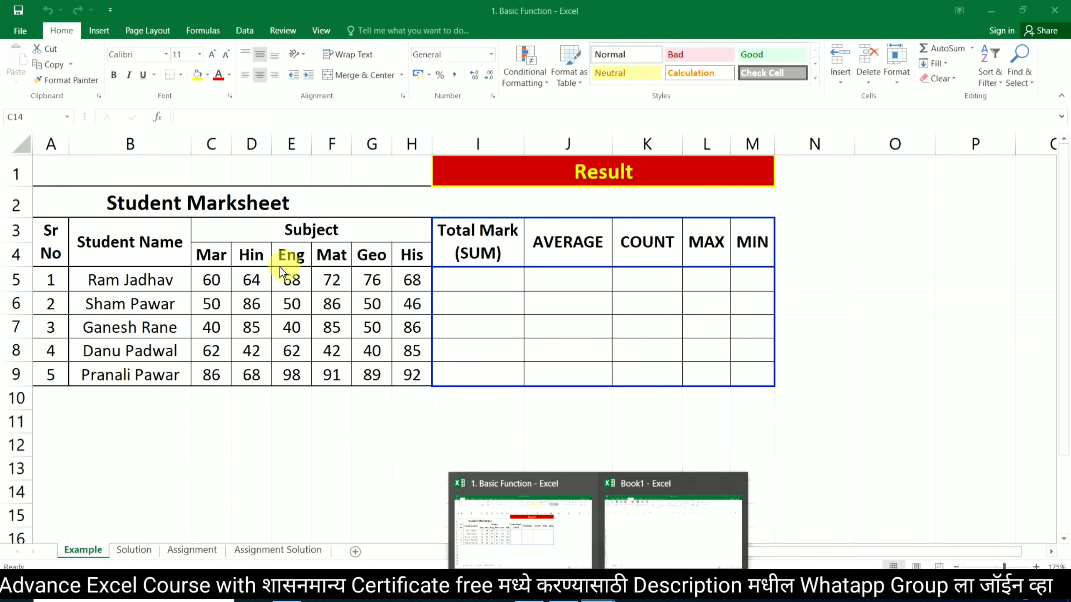
left_click(96, 34)
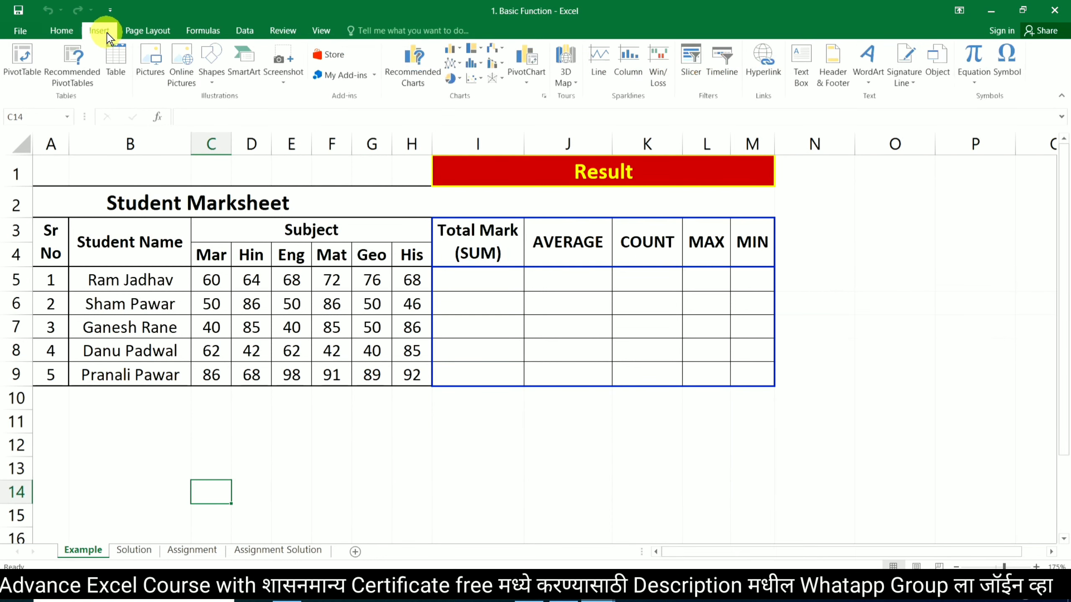
left_click(141, 33)
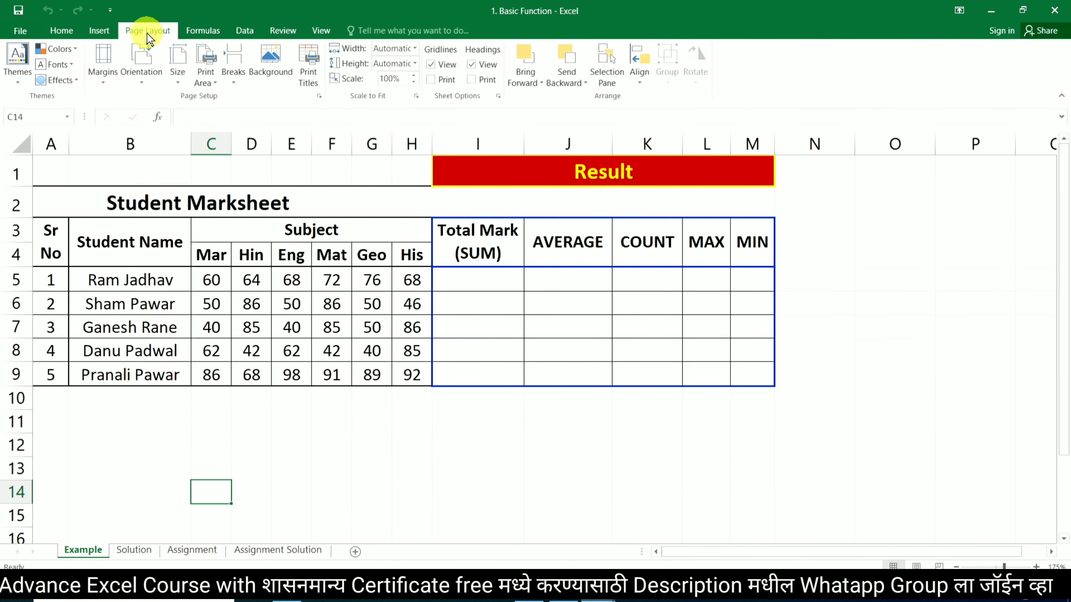
left_click(203, 30)
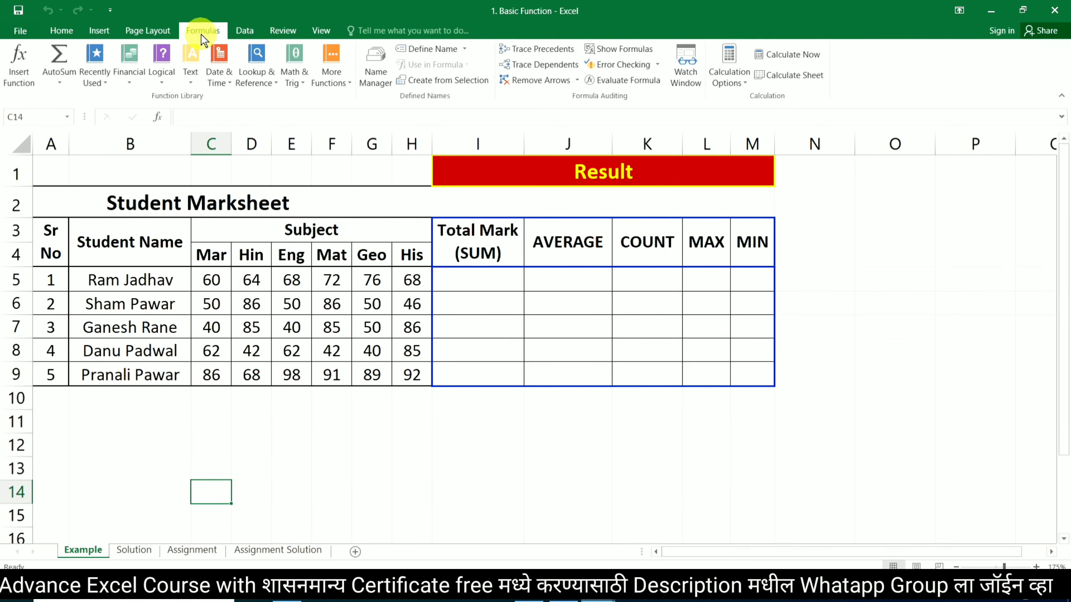
Browse the AutoSum quick function list, then select cell I5 for the first student's total.
left_click(60, 84)
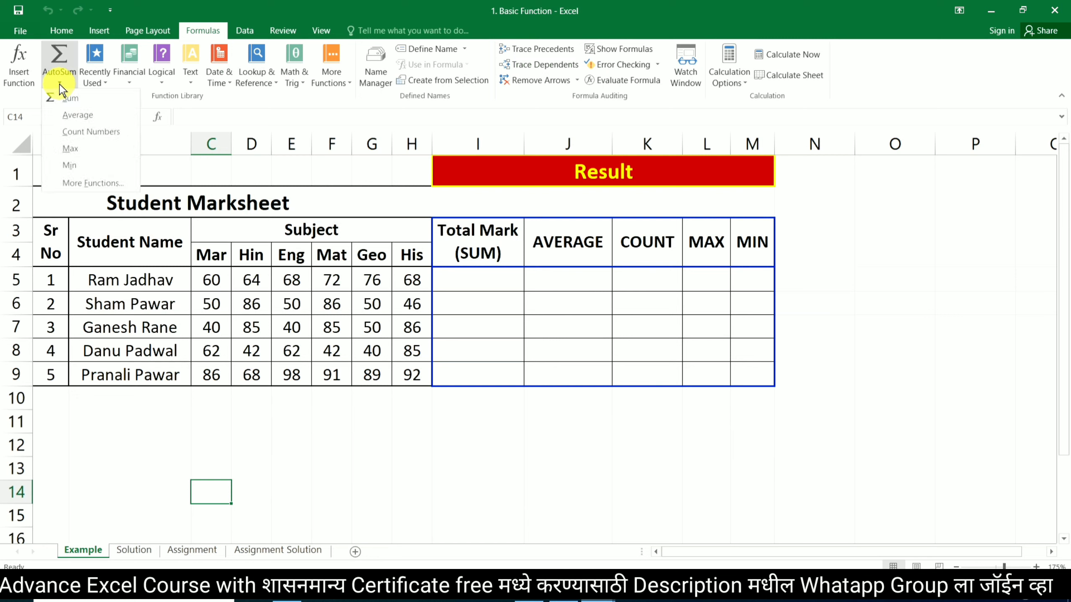
left_click(61, 85)
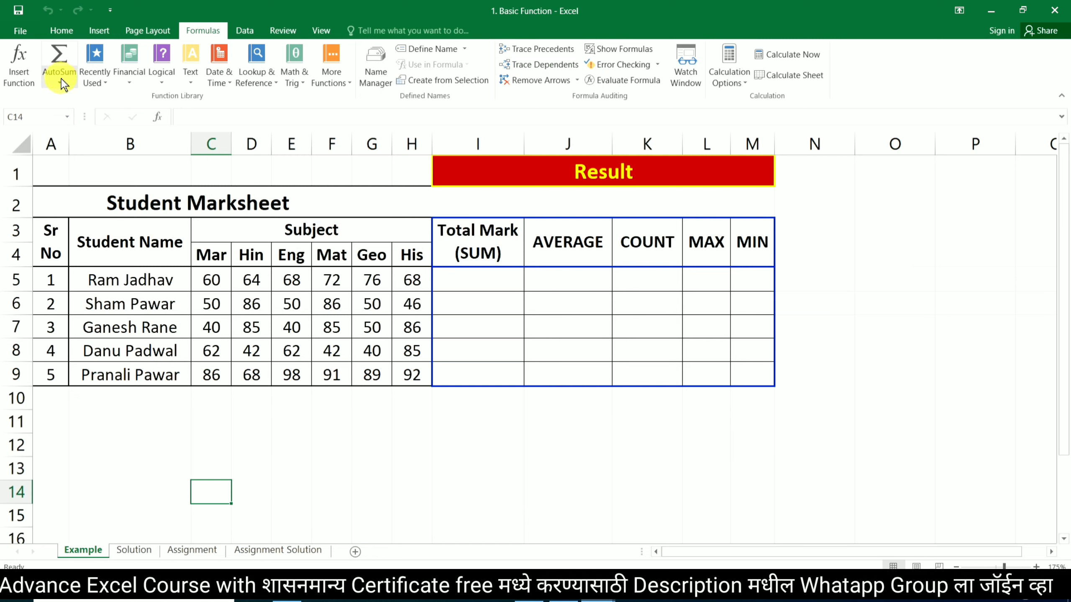
left_click(61, 83)
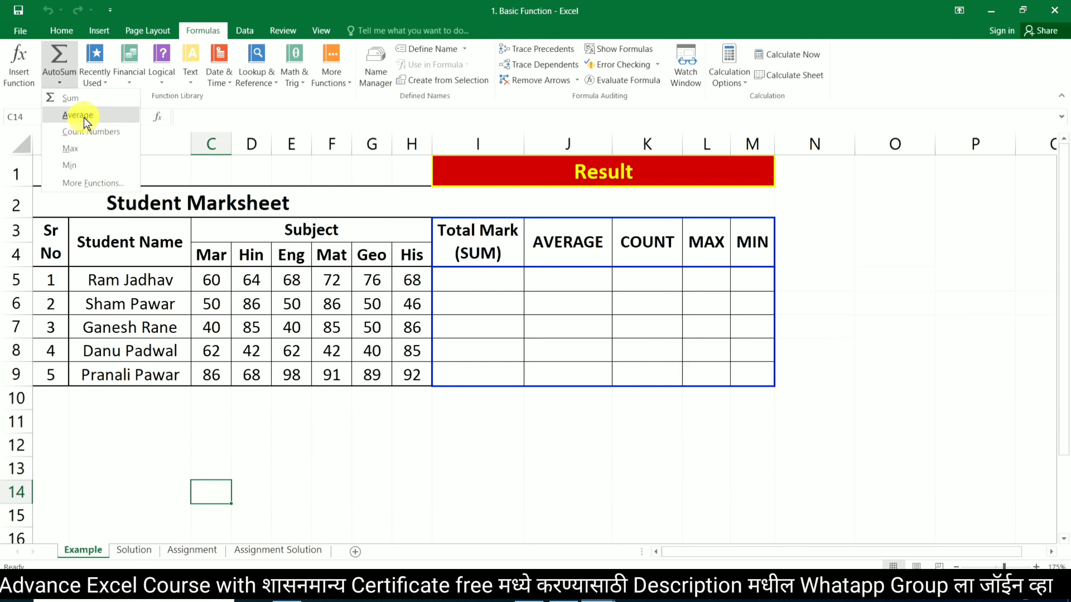
key("Escape")
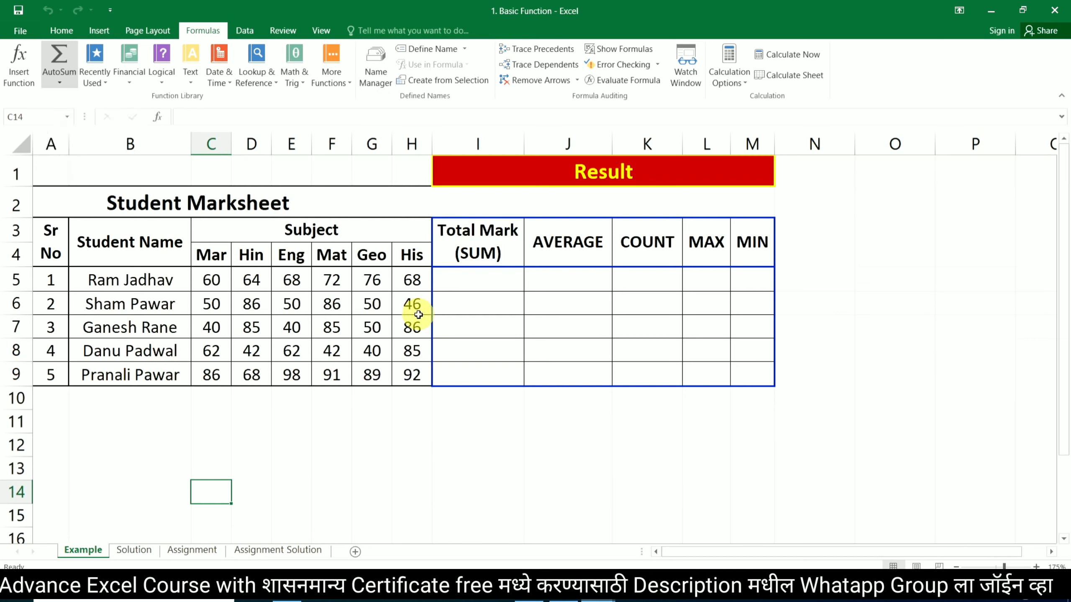
left_click(59, 82)
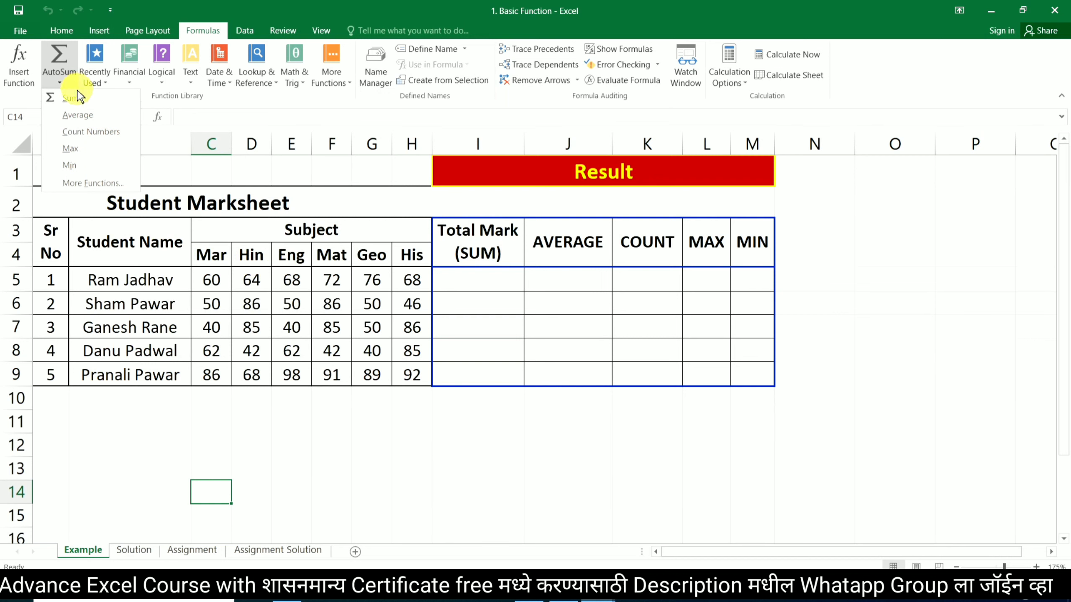
left_click(490, 280)
left_click(462, 279)
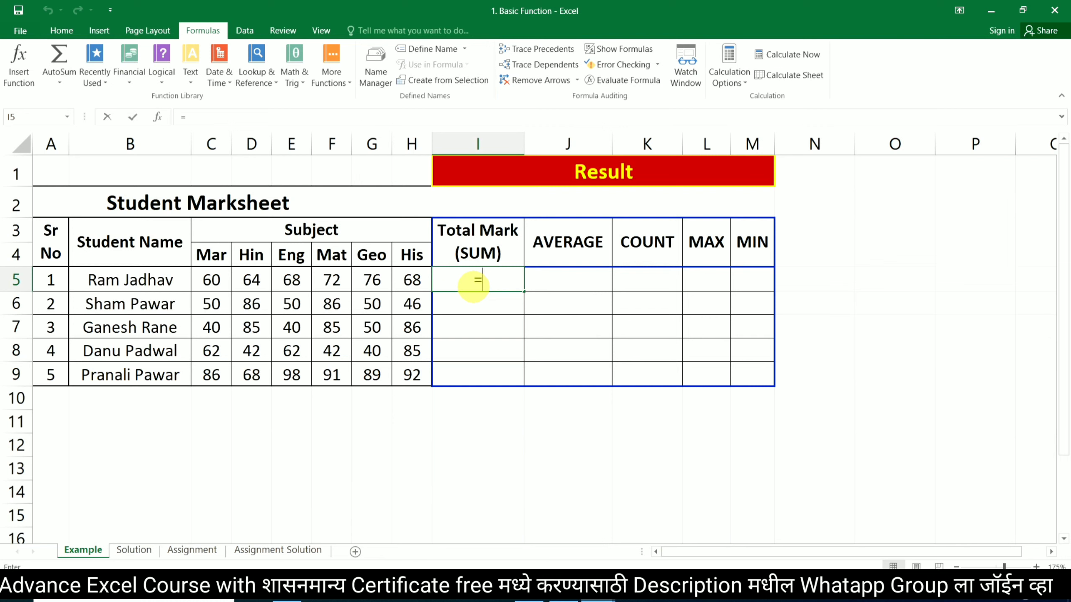
Enter =SUM(C5:H5) in I5 to total the first student's six marks as 408.
type("=sum")
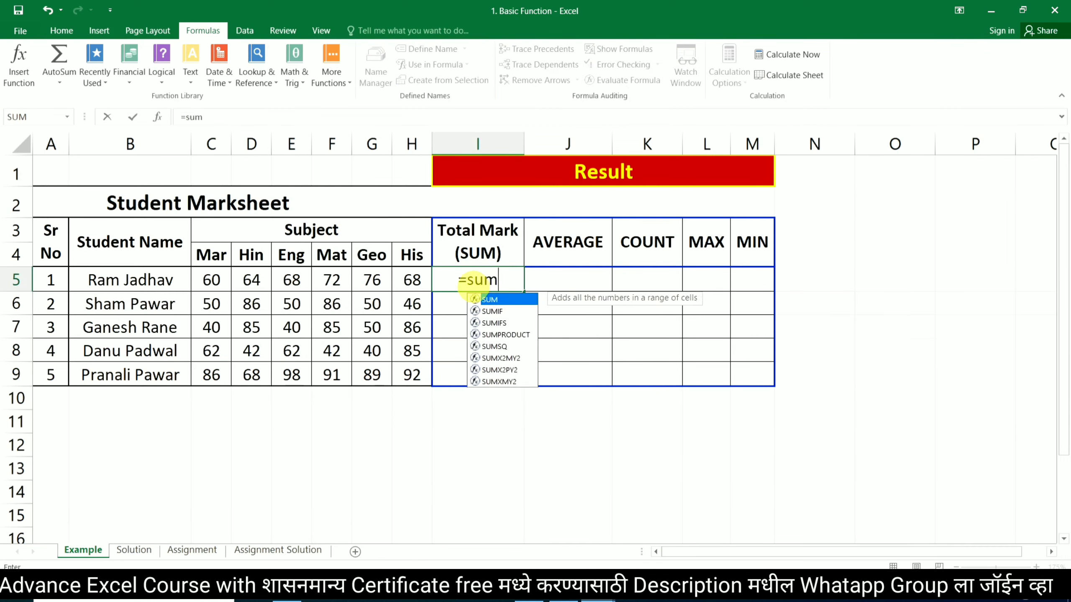
double_click(500, 300)
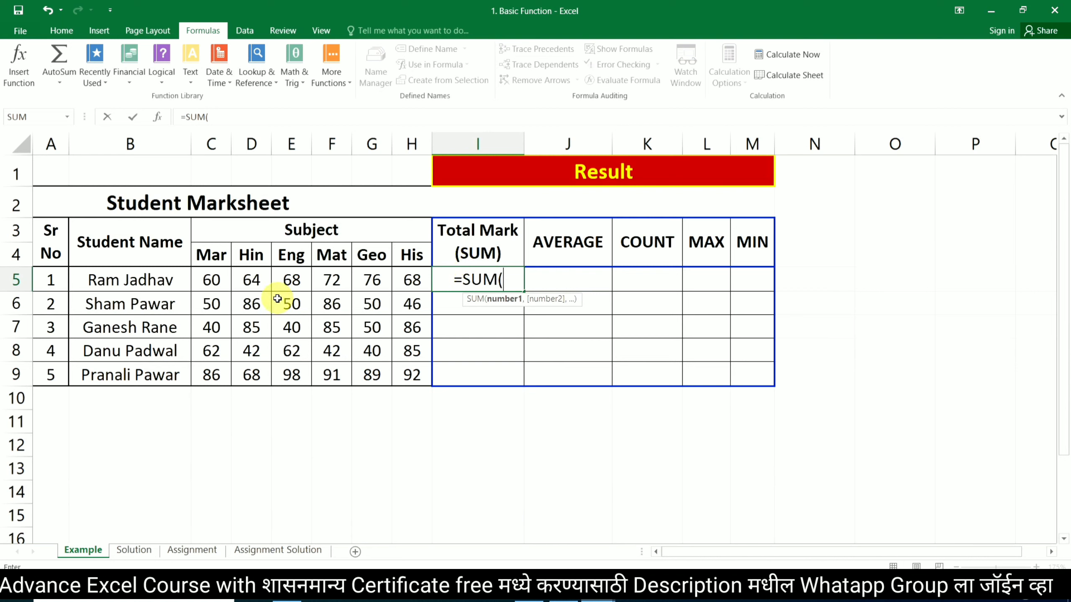
left_click(213, 280)
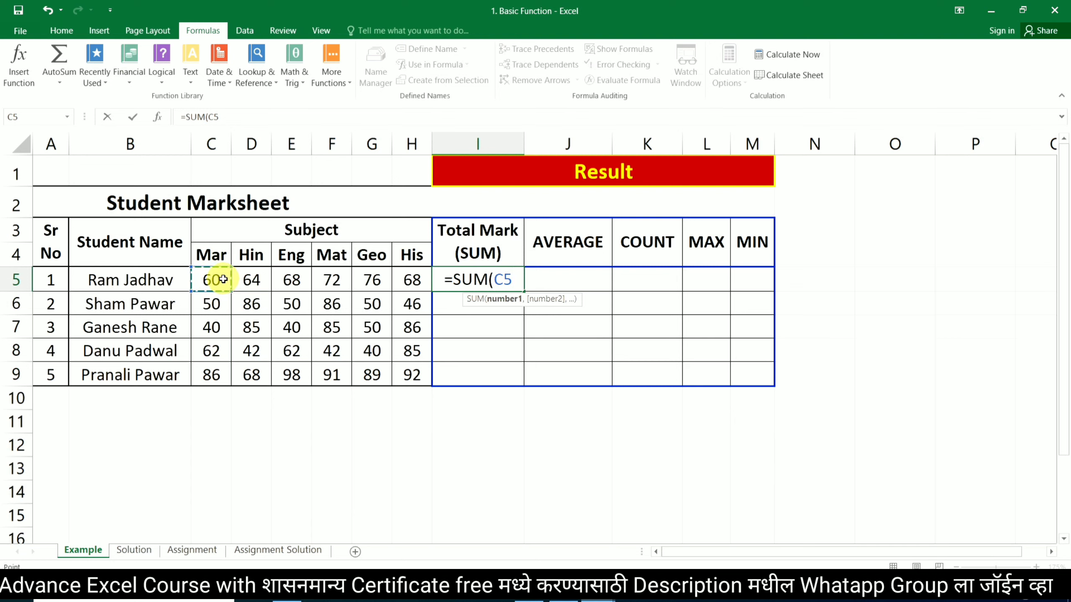
left_click_drag(223, 279, 320, 277)
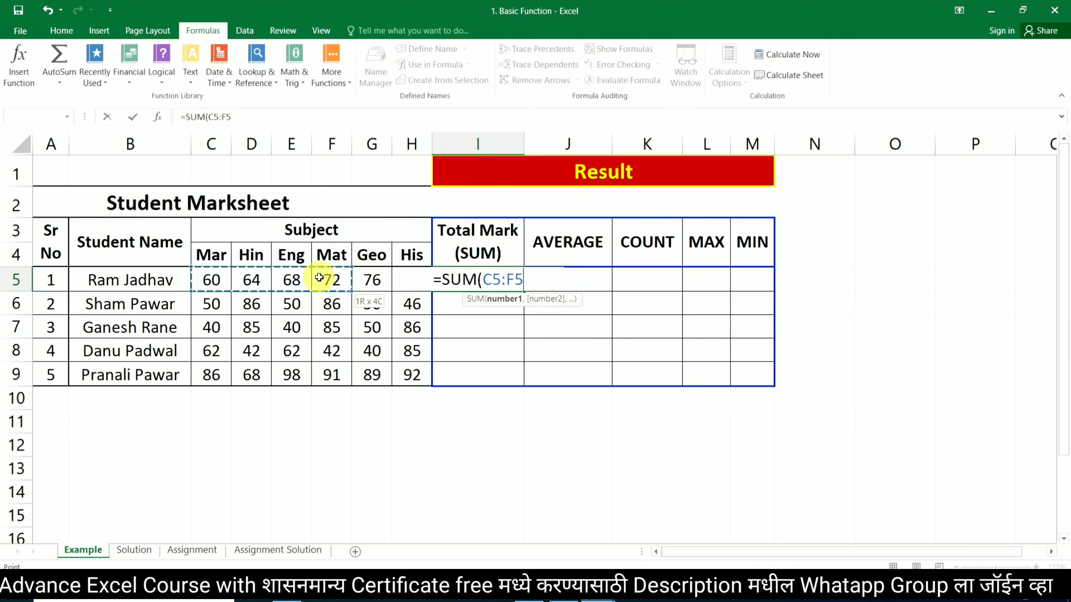
left_click_drag(320, 278, 417, 278)
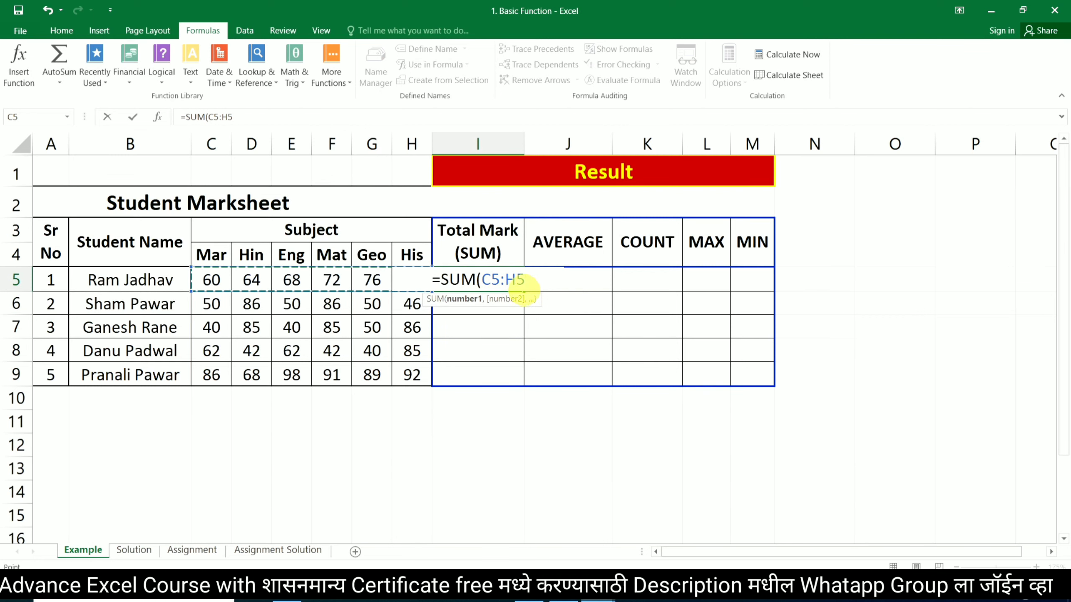
type(")")
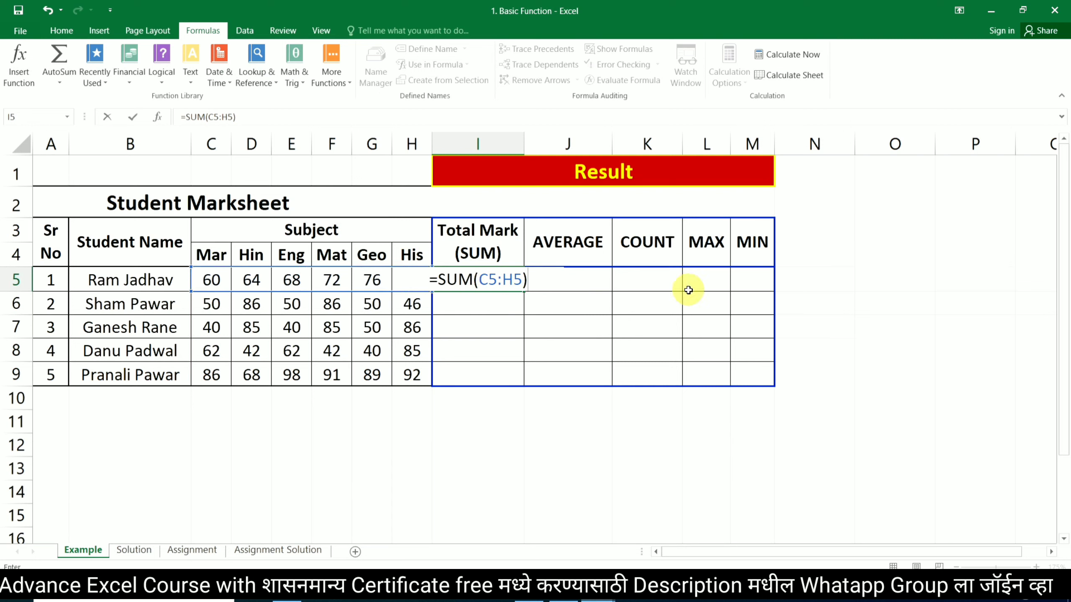
key("Return")
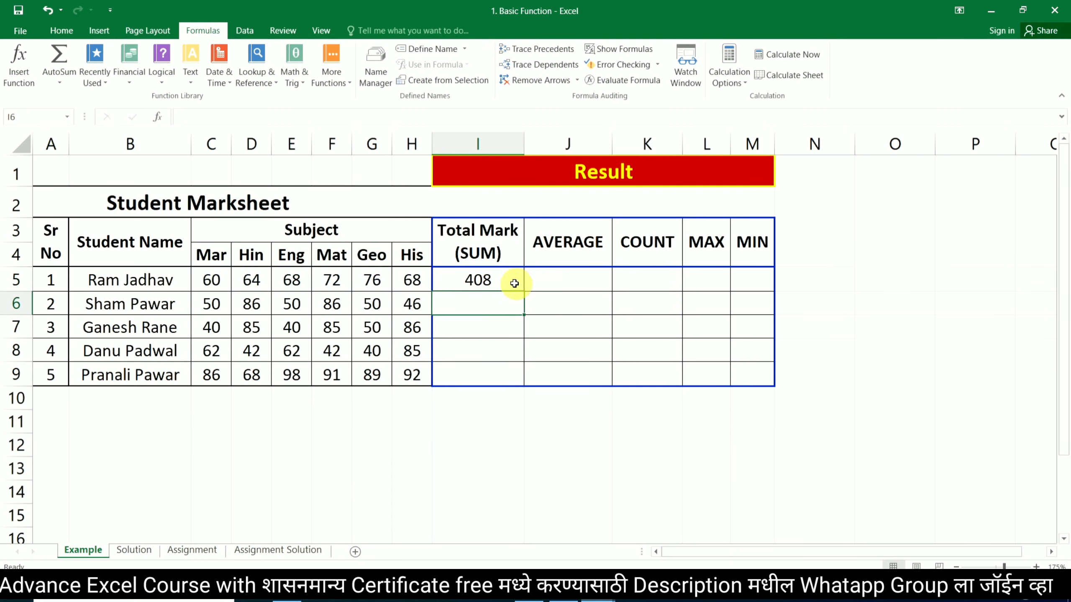
Check the first total, then fill the SUM formula down I5:I9, giving 408, 368, 386, 333 and 524.
left_click(514, 281)
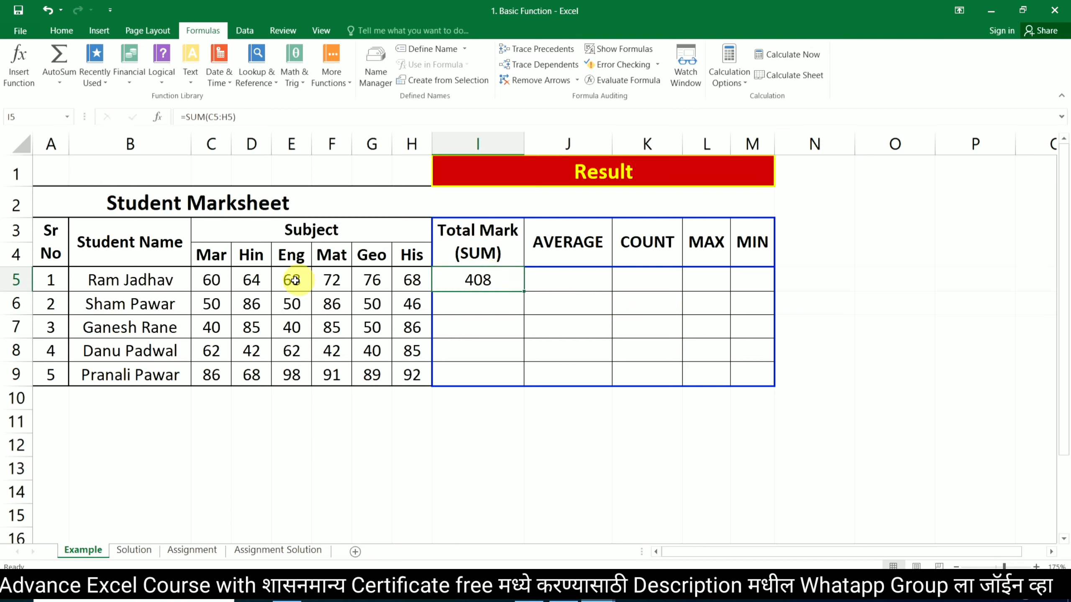
left_click_drag(213, 280, 415, 280)
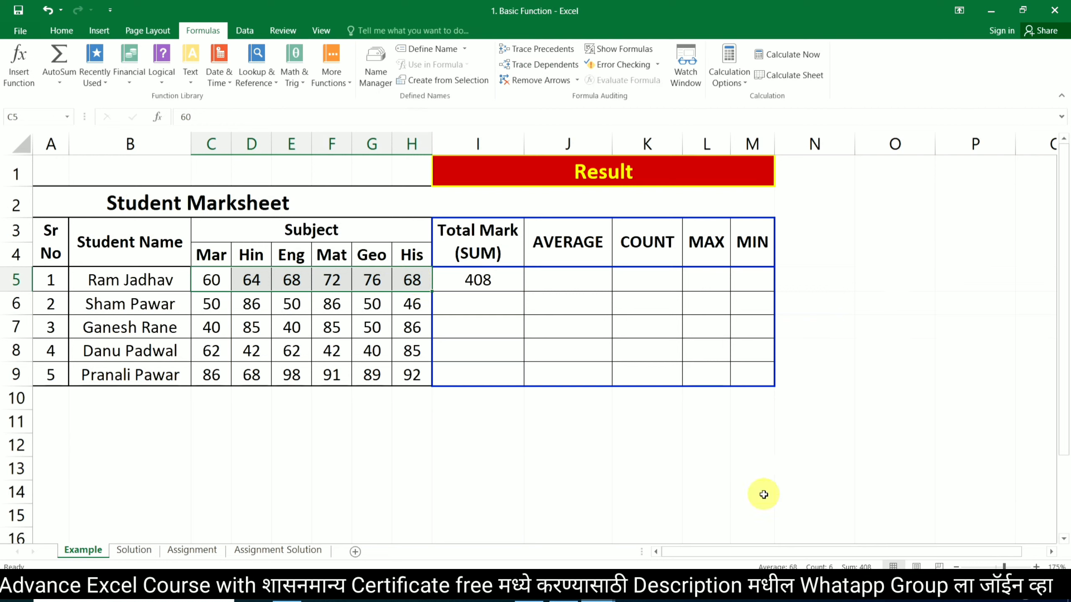
left_click(481, 279)
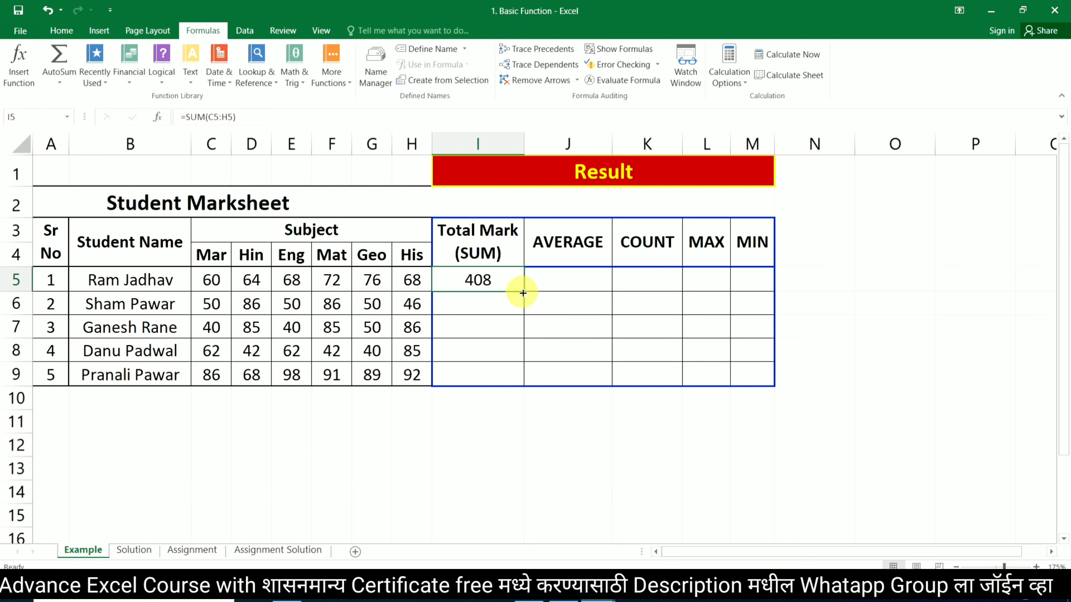
left_click_drag(523, 293, 522, 390)
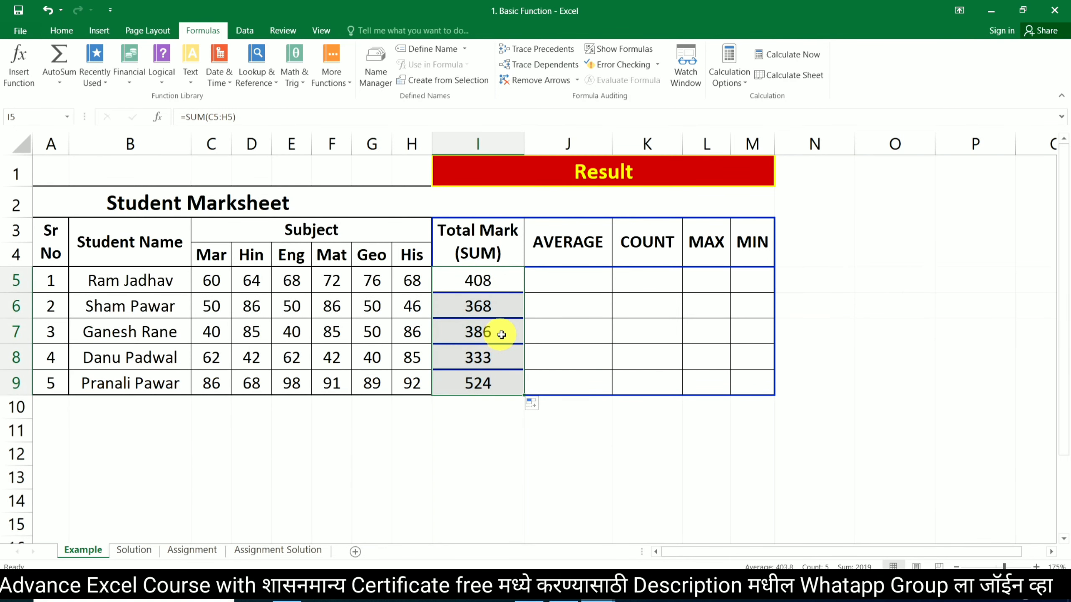
left_click(512, 283)
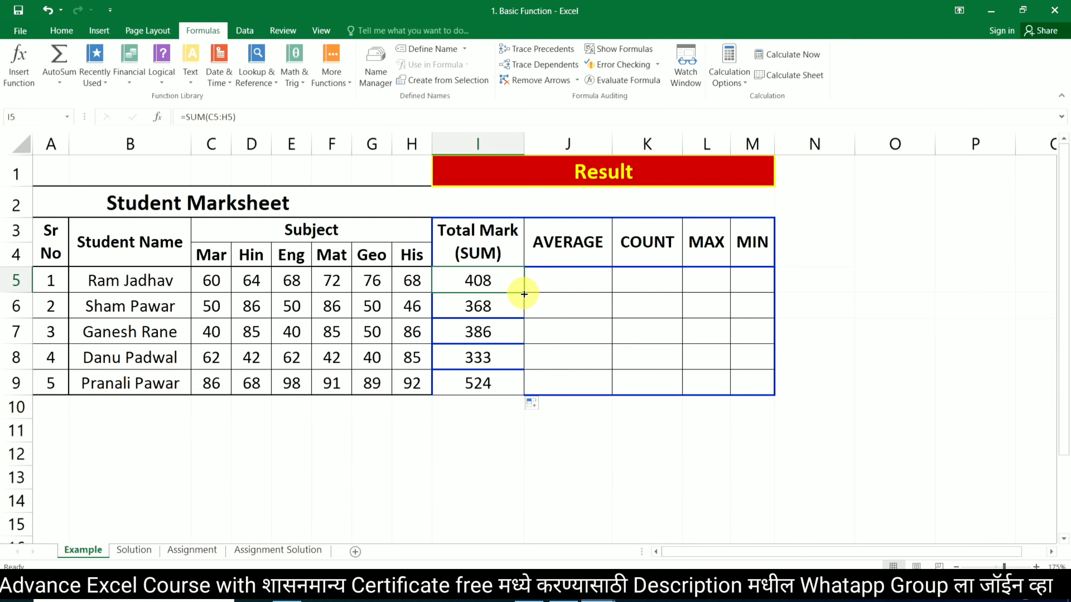
left_click_drag(524, 294, 529, 388)
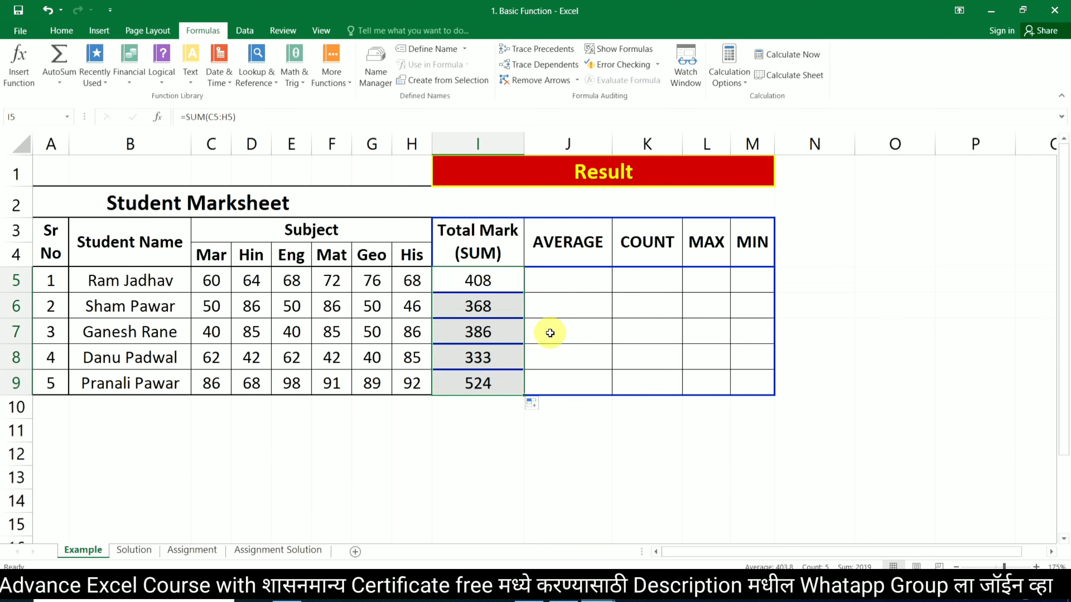
left_click(555, 297)
left_click(547, 285)
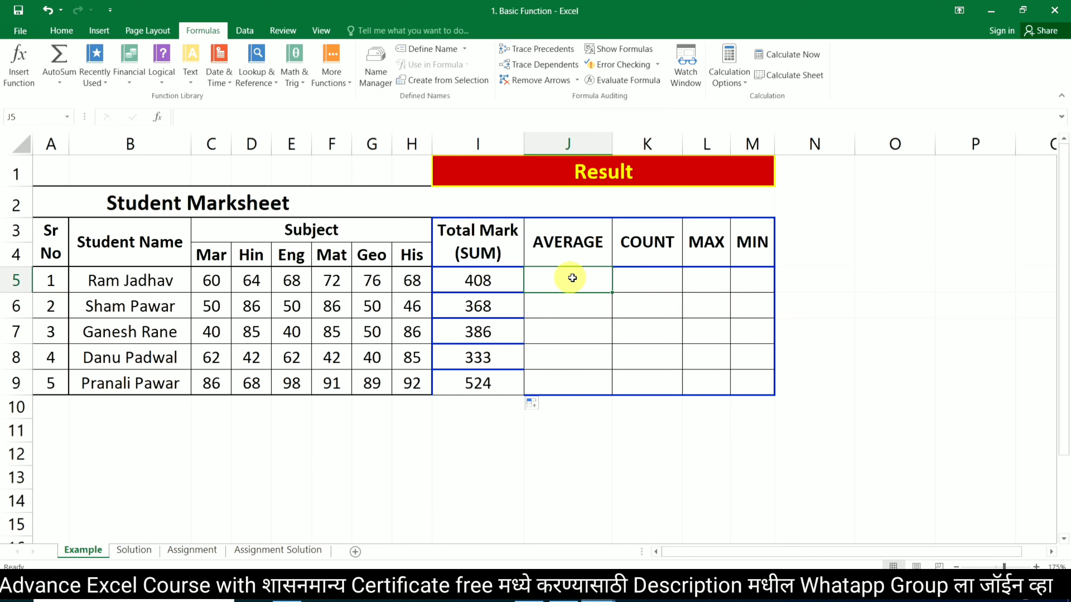
Enter =AVERAGE(C5:H5) in J5 and fill it down to J9: 68, 61, 64, 56, 87.
type("=")
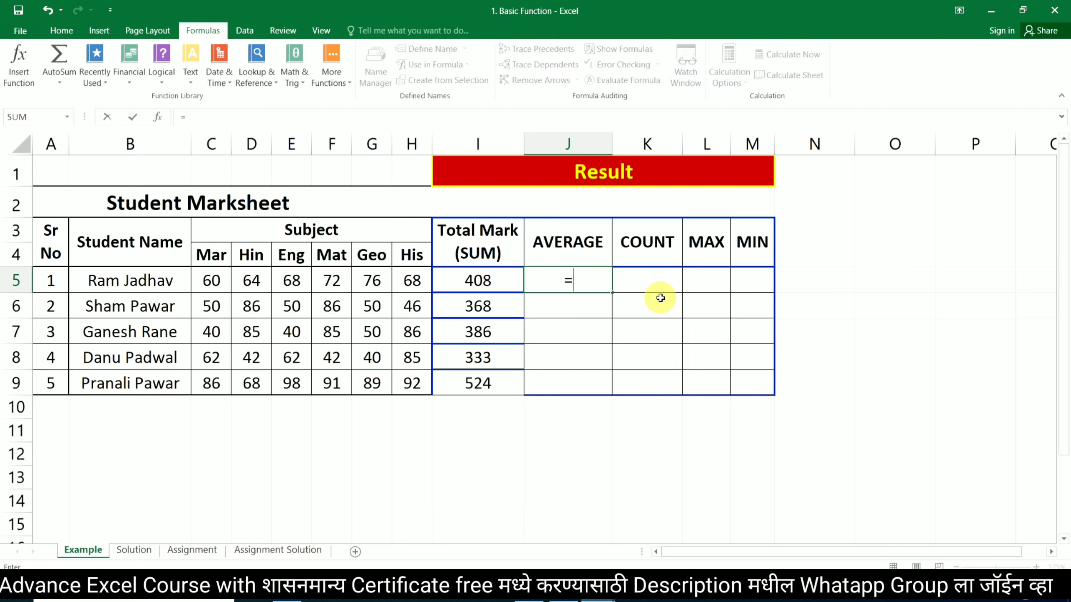
type("ave")
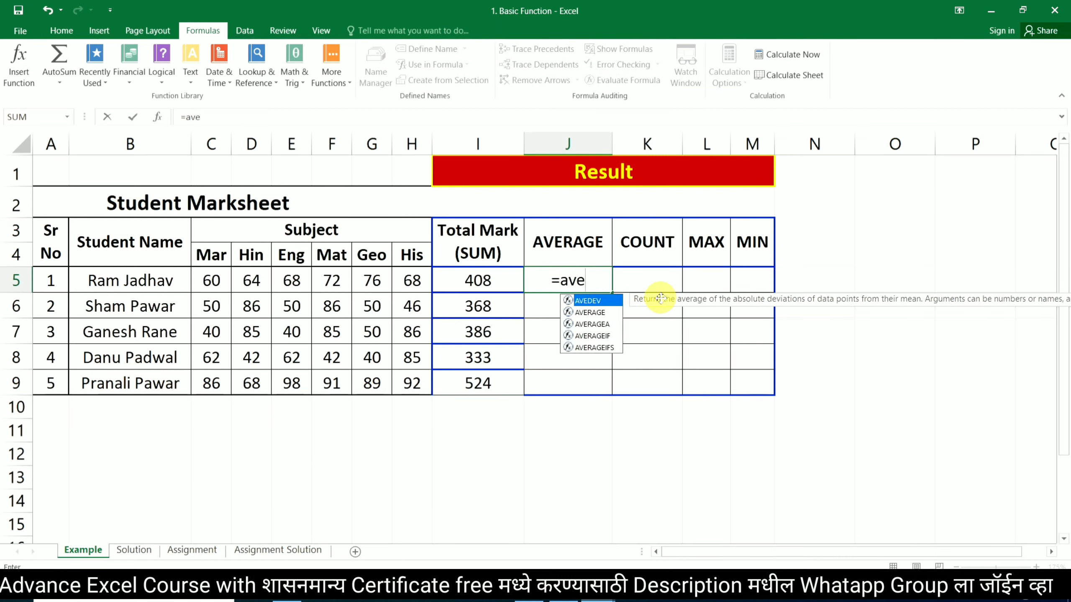
type("rage")
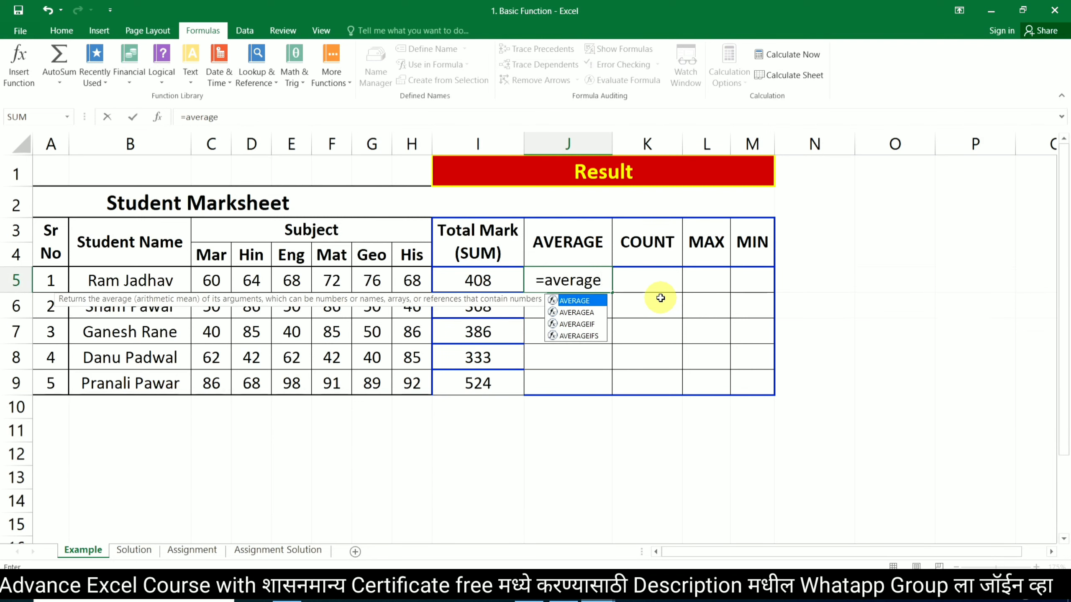
type("(")
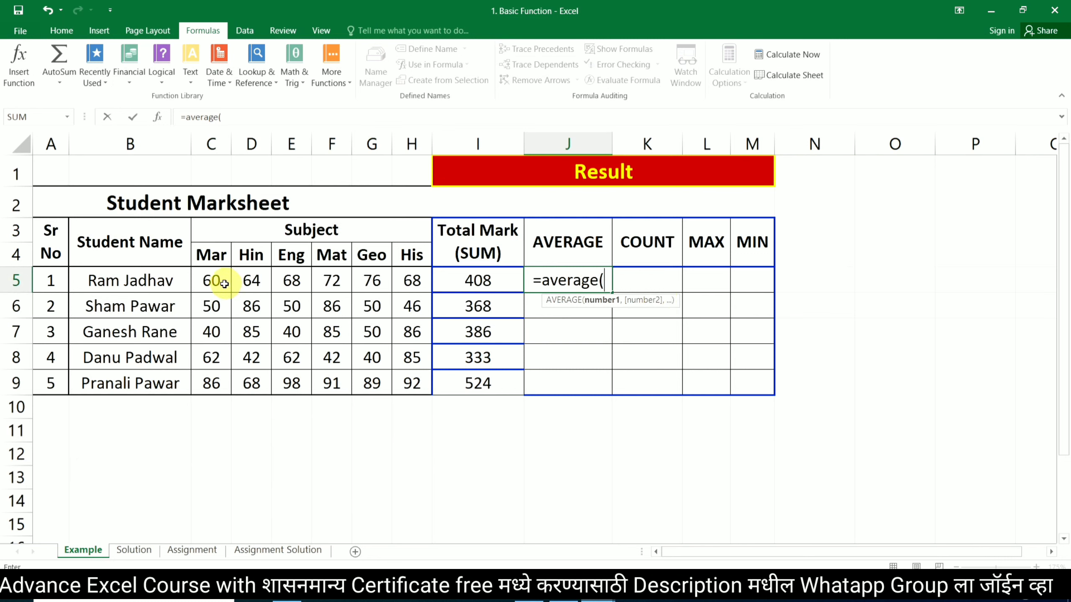
left_click_drag(209, 280, 405, 274)
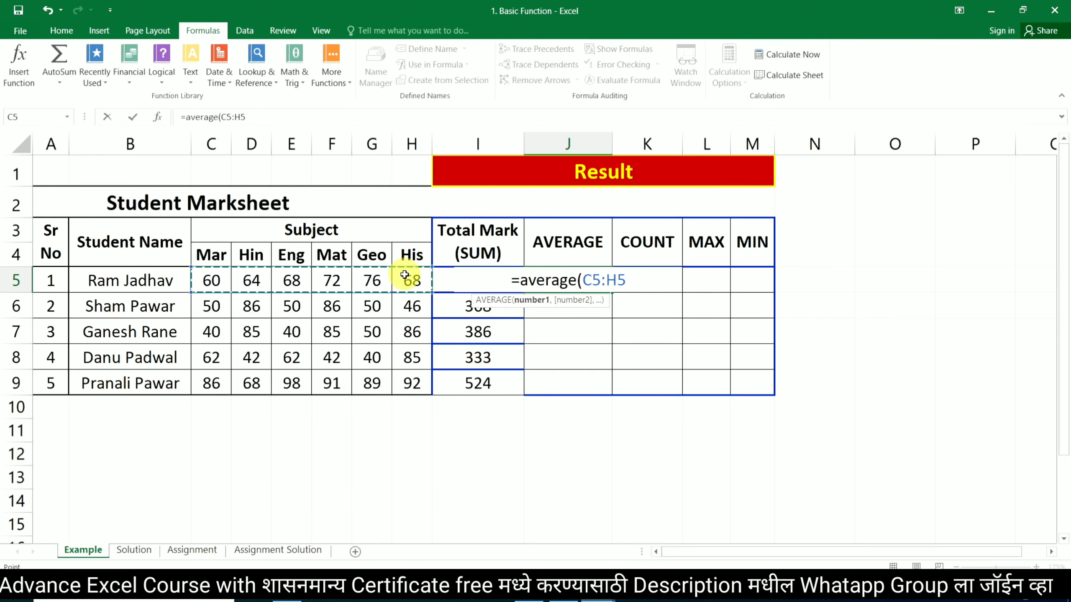
type(")")
key("Return")
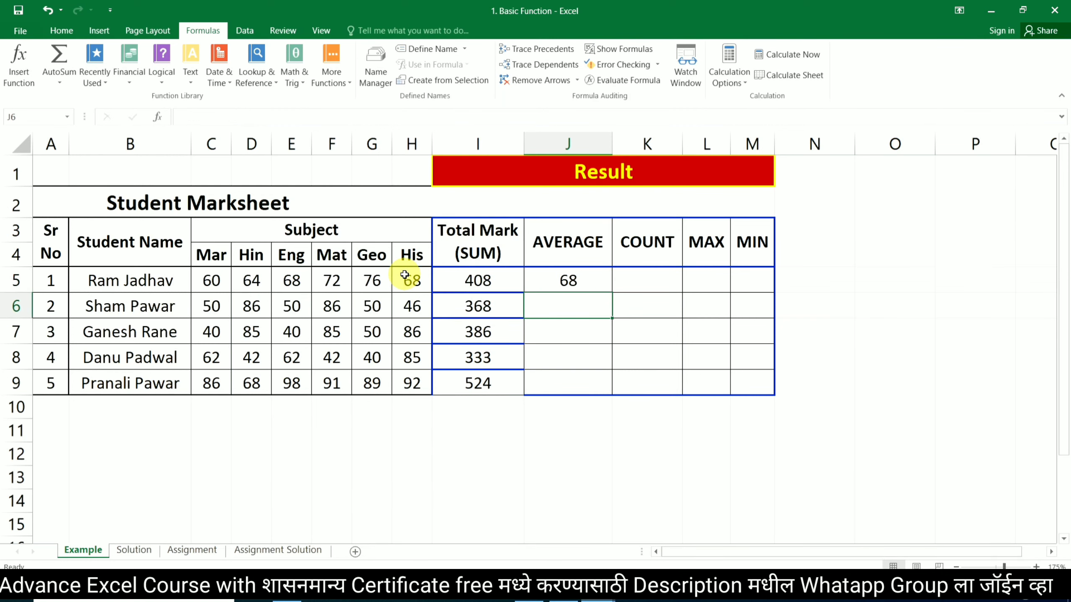
left_click(590, 281)
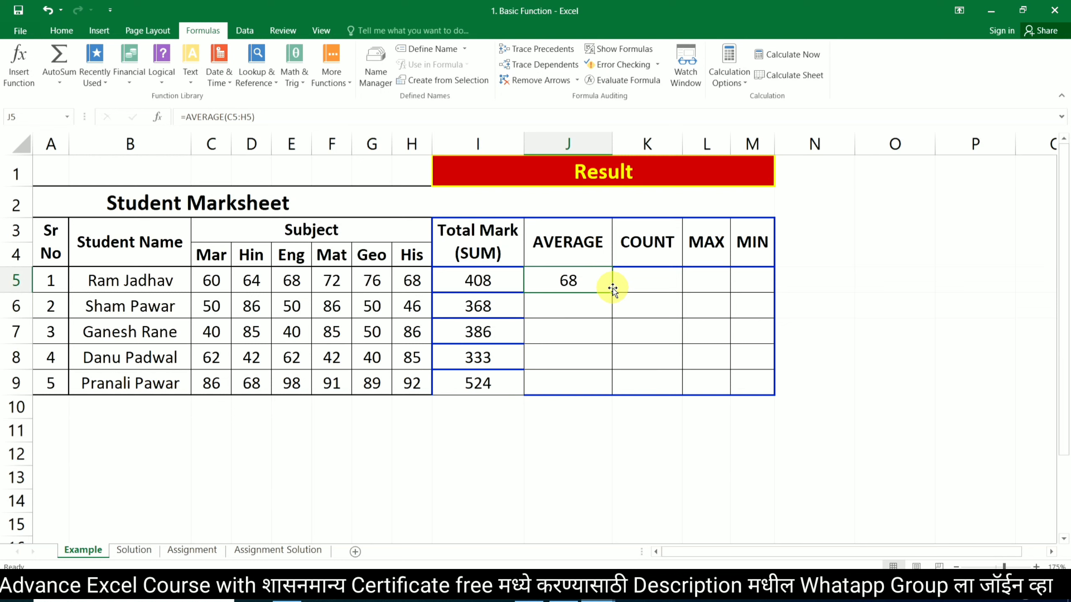
left_click_drag(611, 290, 608, 382)
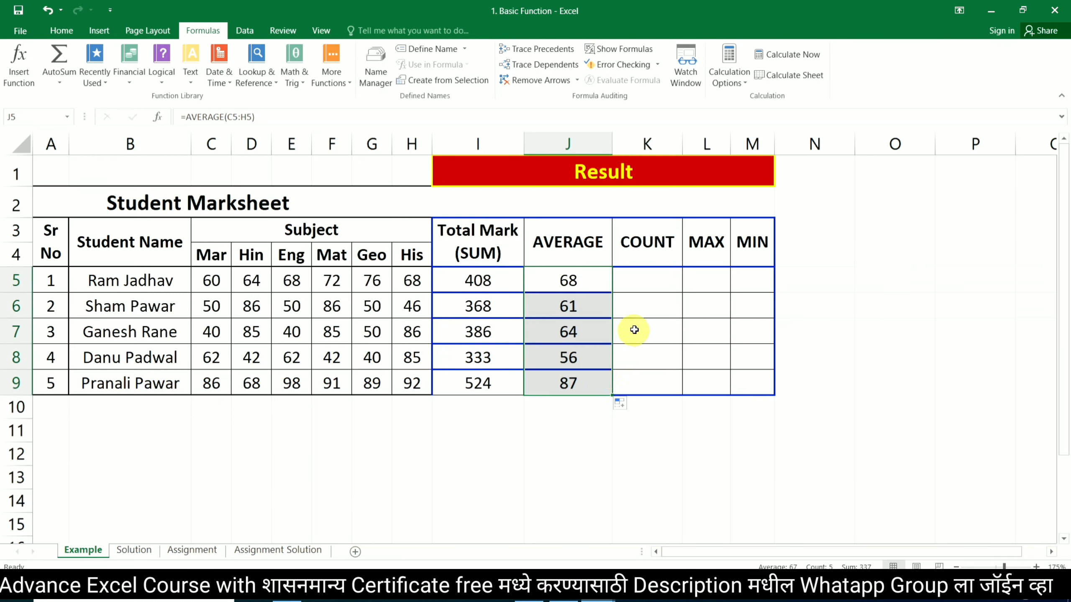
left_click(636, 285)
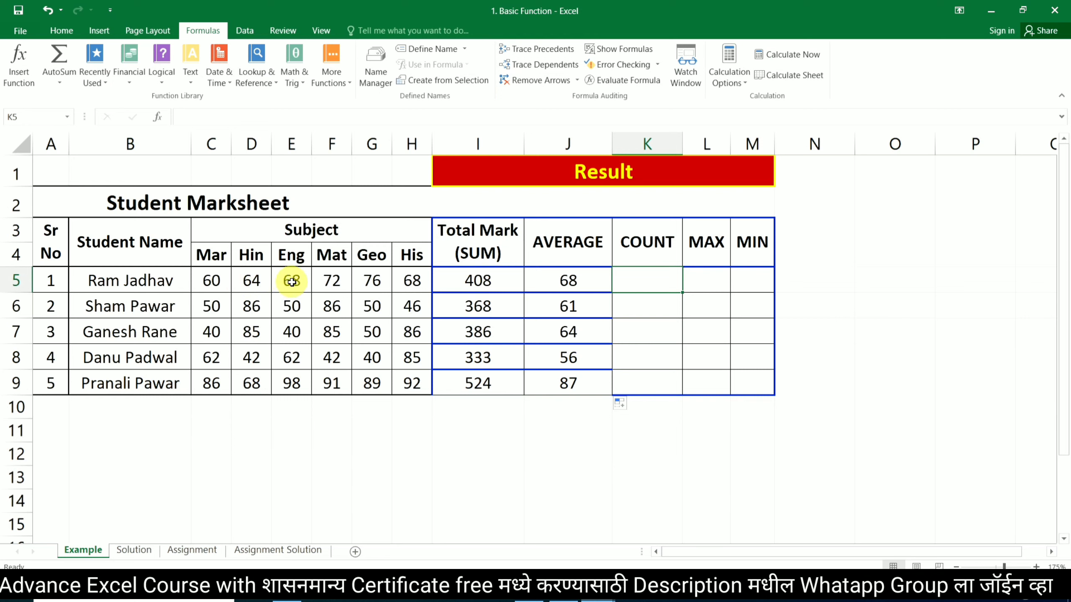
Enter =COUNT(C5:H5) in K5 and copy it down to K9, each showing 6.
left_click_drag(213, 281, 415, 281)
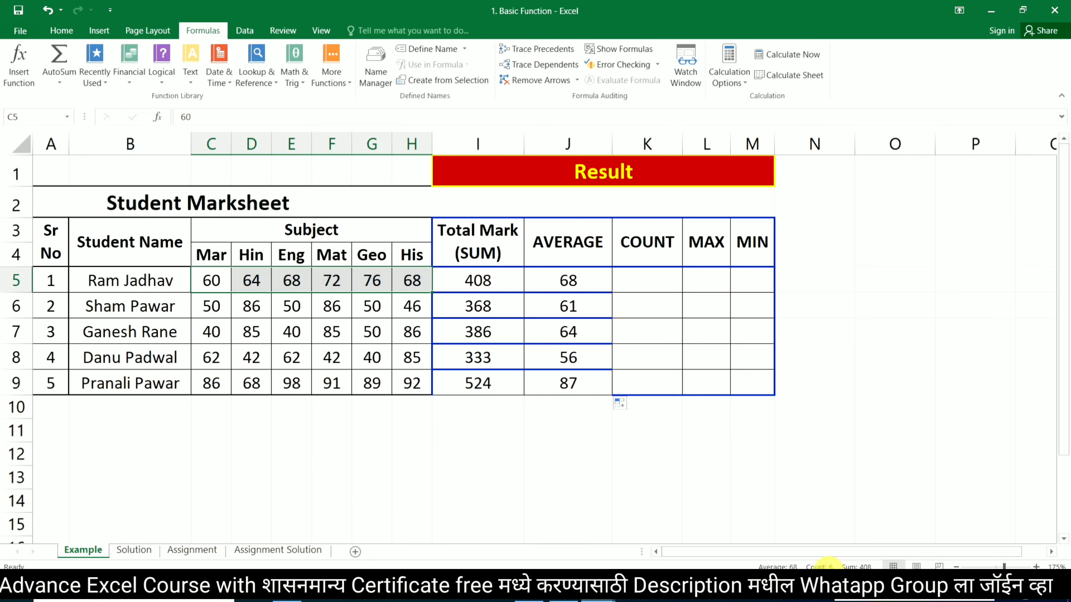
left_click(642, 280)
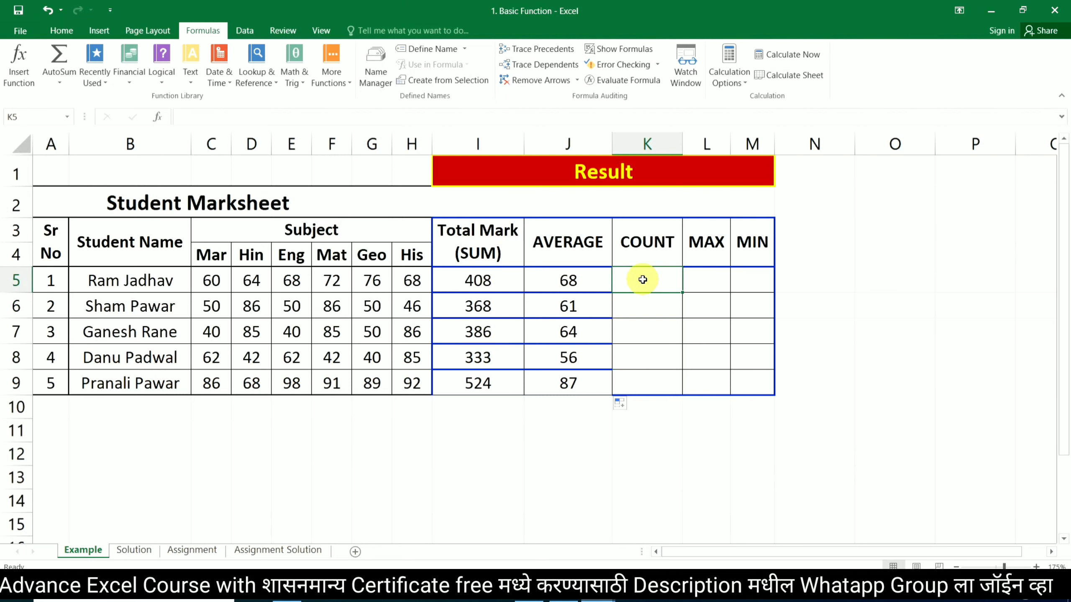
type("=co")
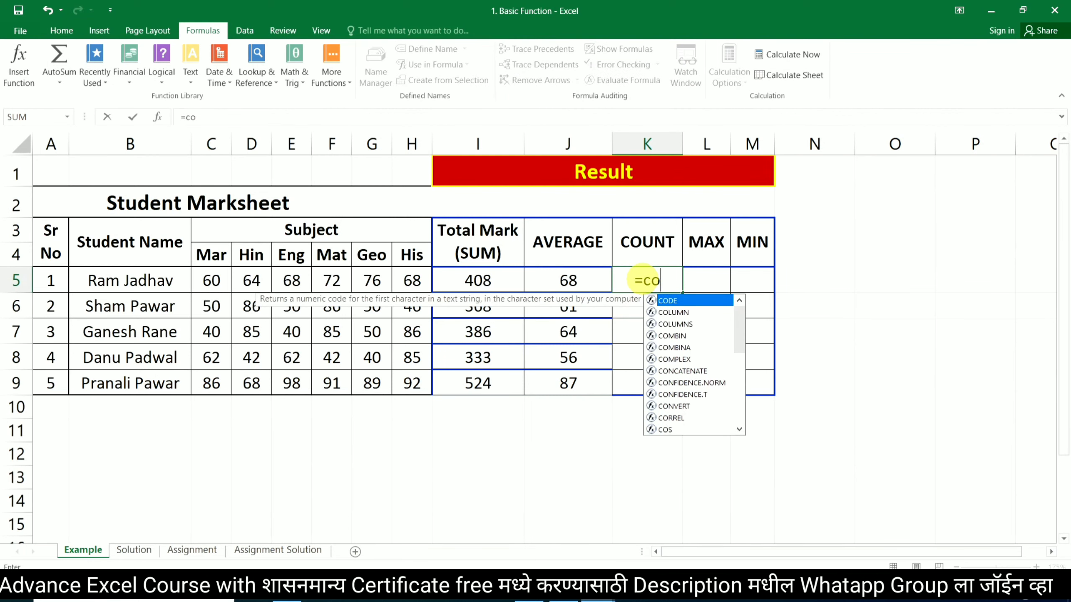
type("unt(")
left_click_drag(211, 280, 412, 281)
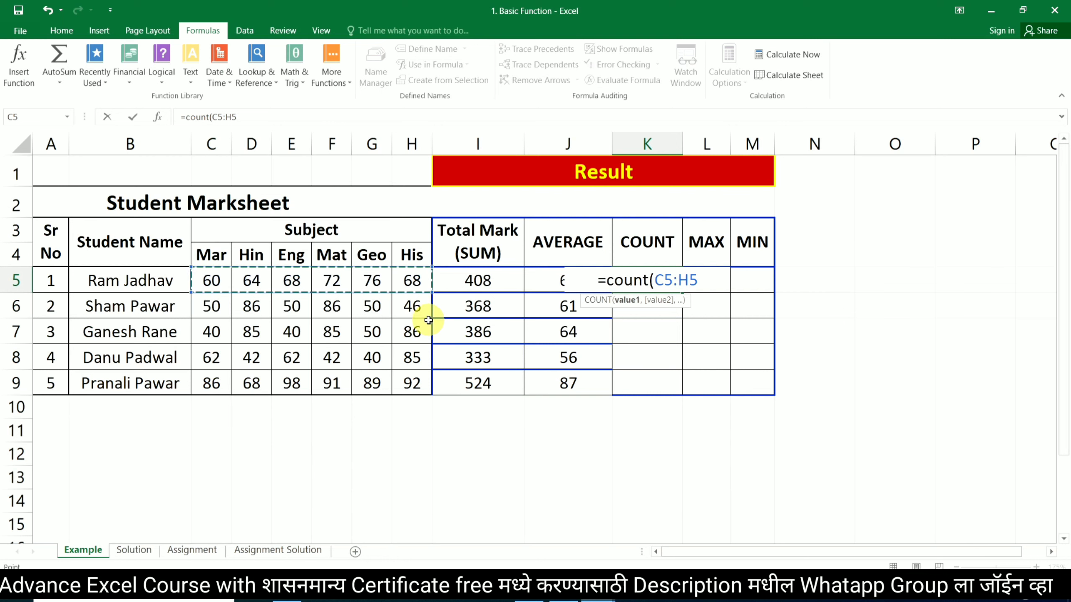
type(")")
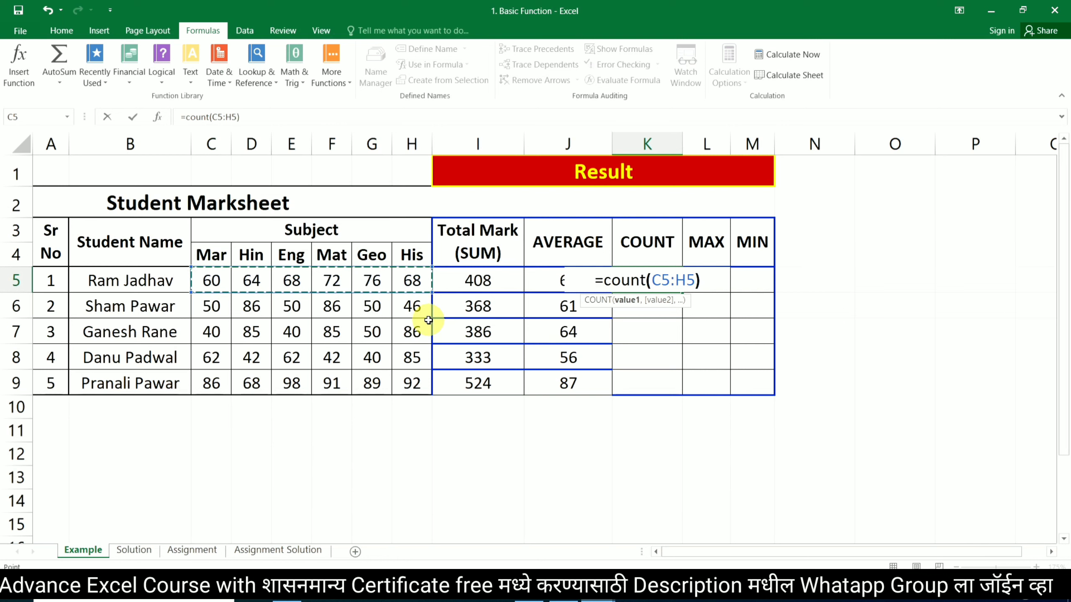
key("Return")
left_click(649, 279)
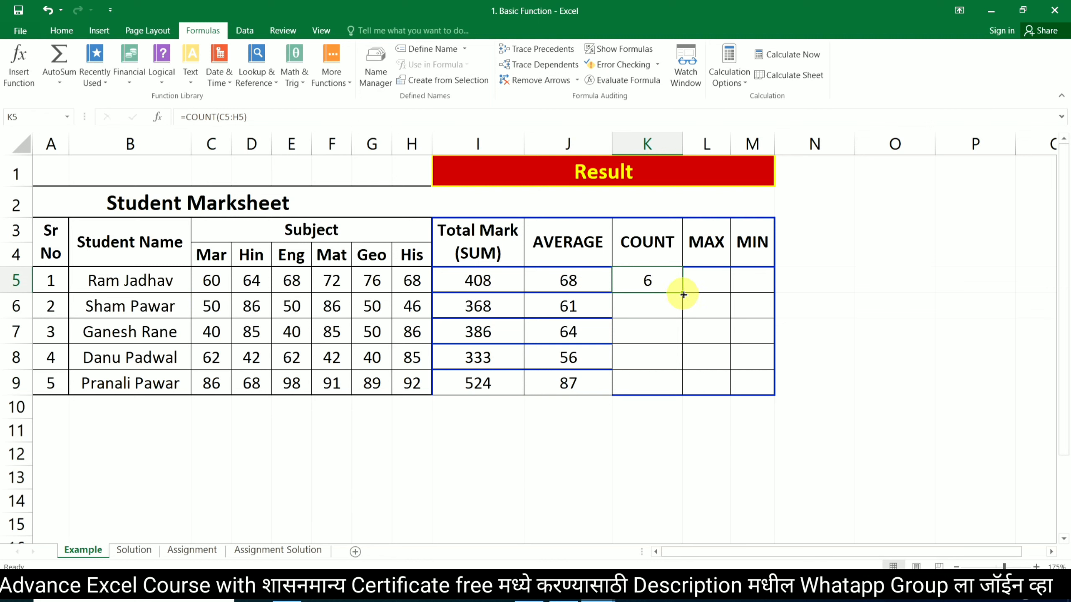
left_click_drag(683, 294, 685, 390)
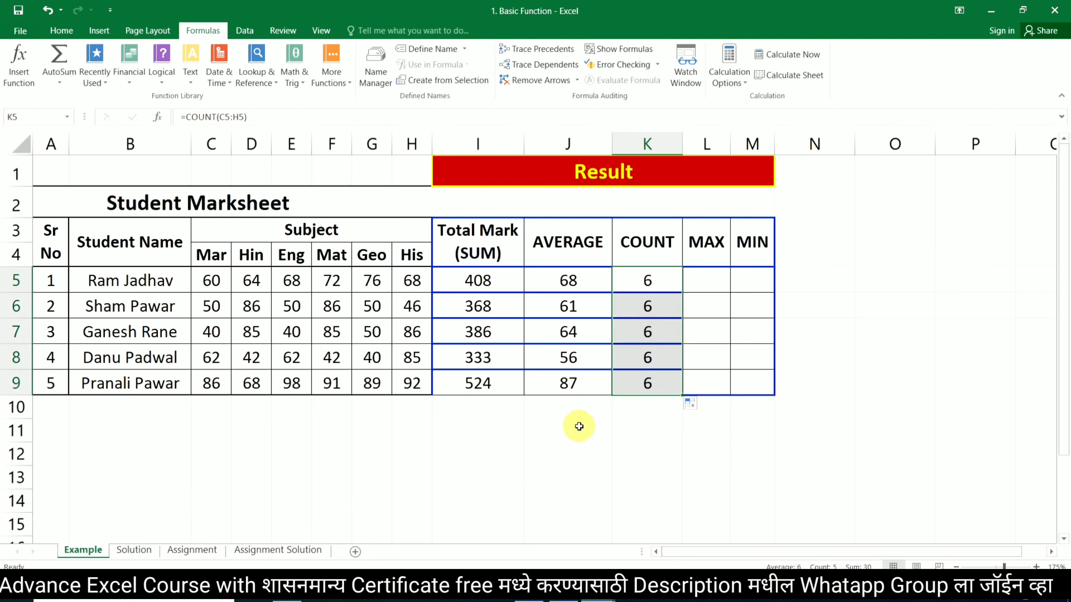
left_click(296, 335)
left_click(291, 356)
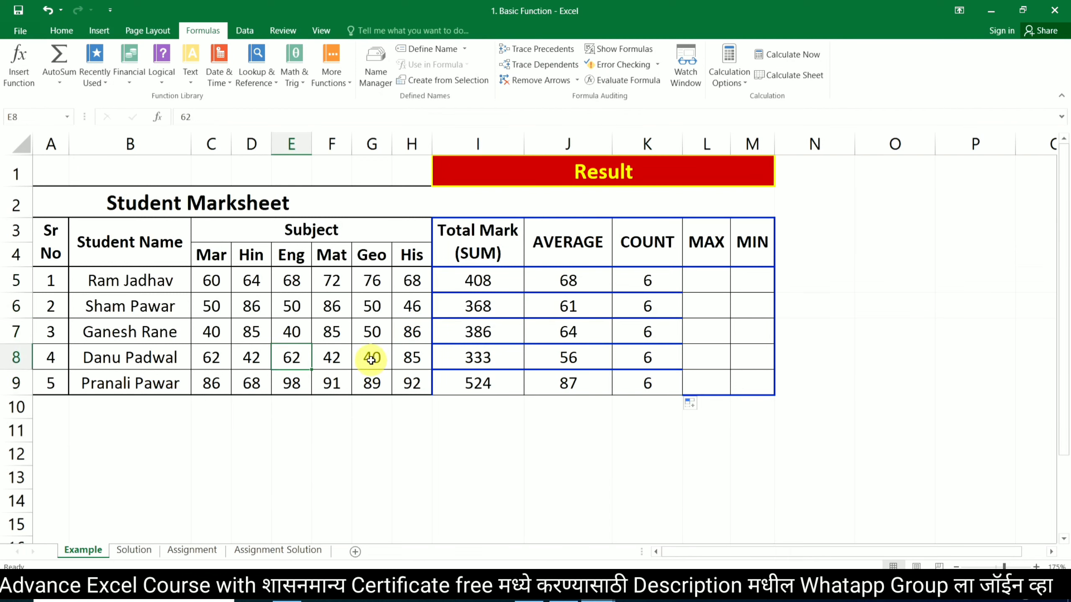
key("Delete")
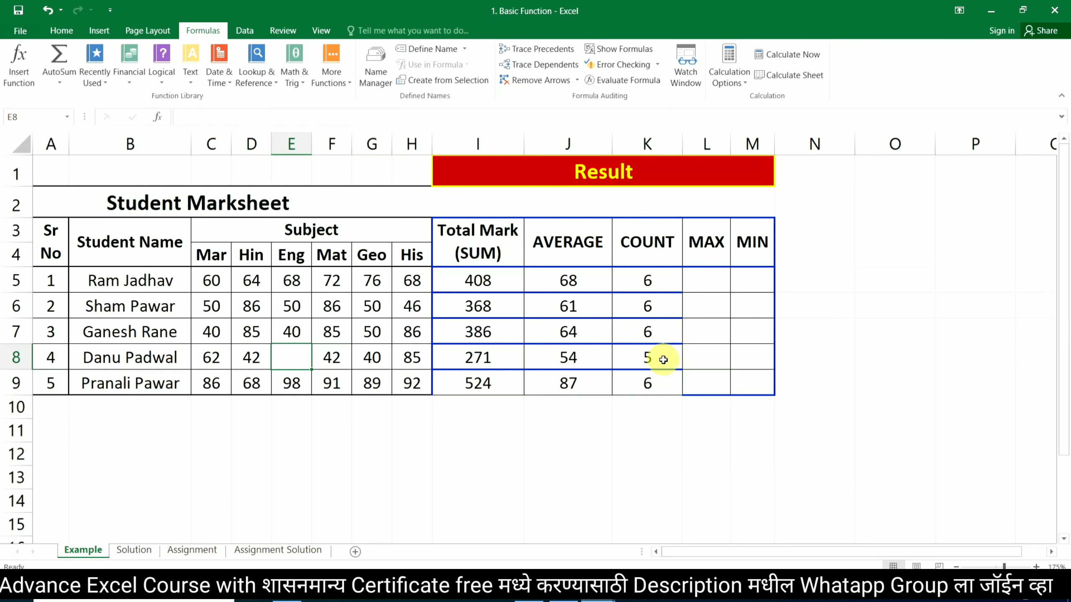
key("ctrl+z")
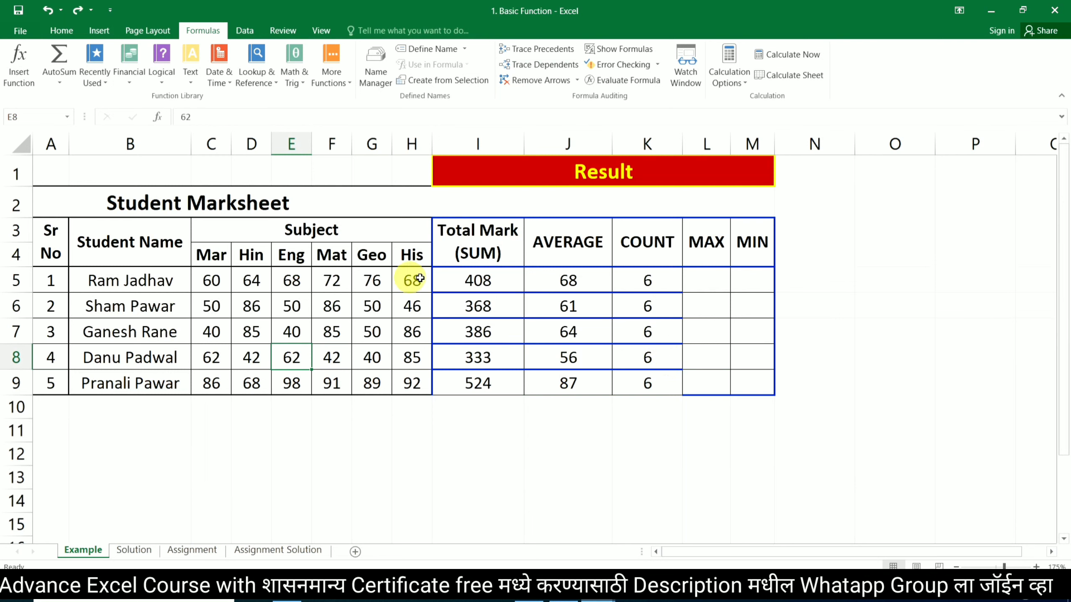
left_click(696, 288)
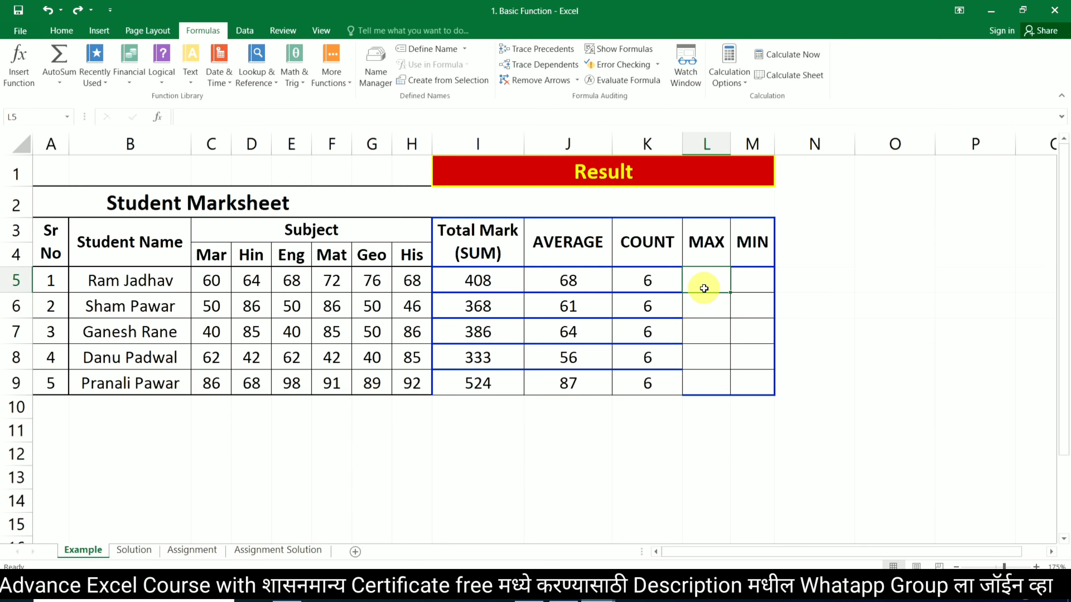
Enter =MAX(C5:H5) in L5 and fill it down to L9: 76, 86, 86, 85, 98.
type("=")
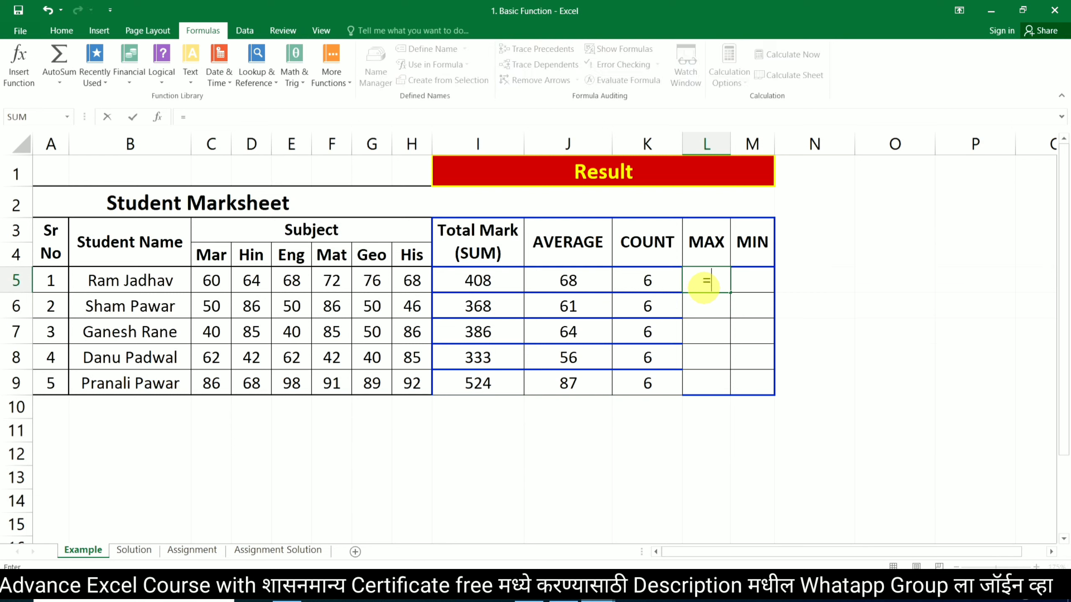
type("max")
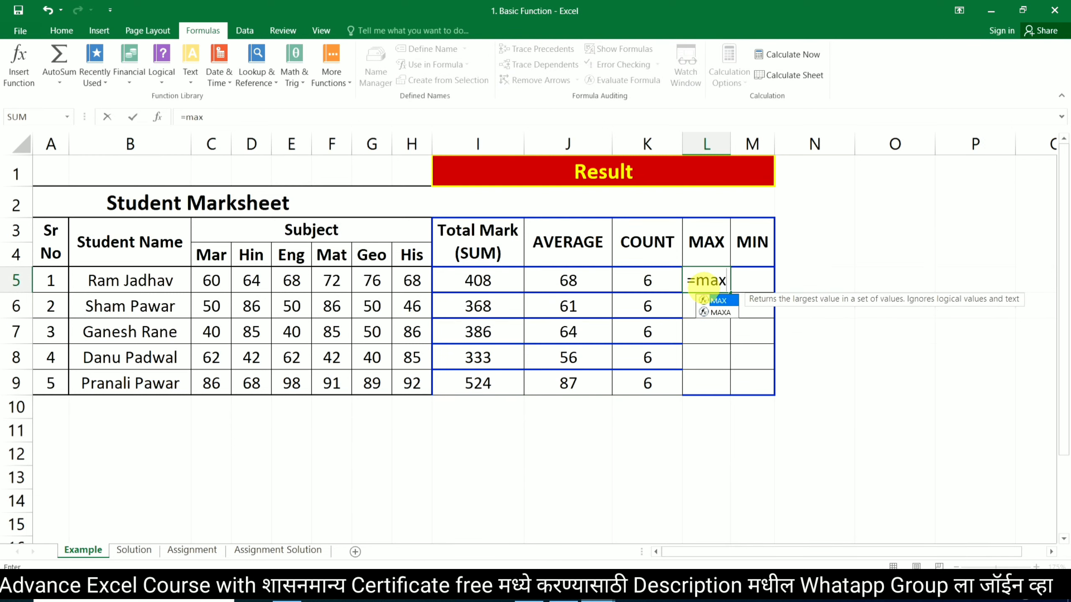
type("(")
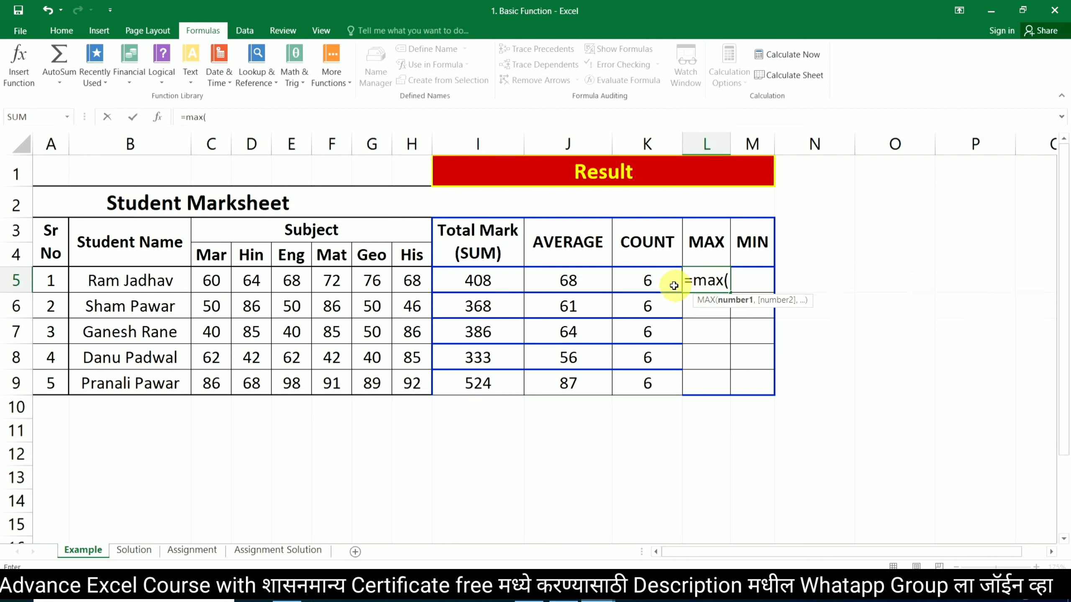
left_click_drag(205, 284, 404, 281)
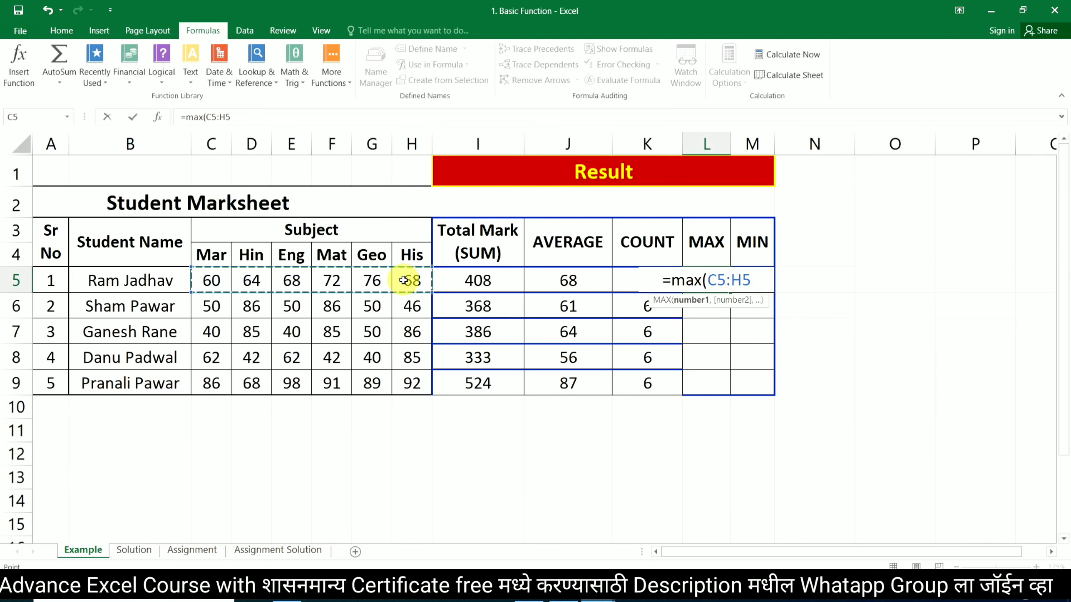
type(")")
key("Return")
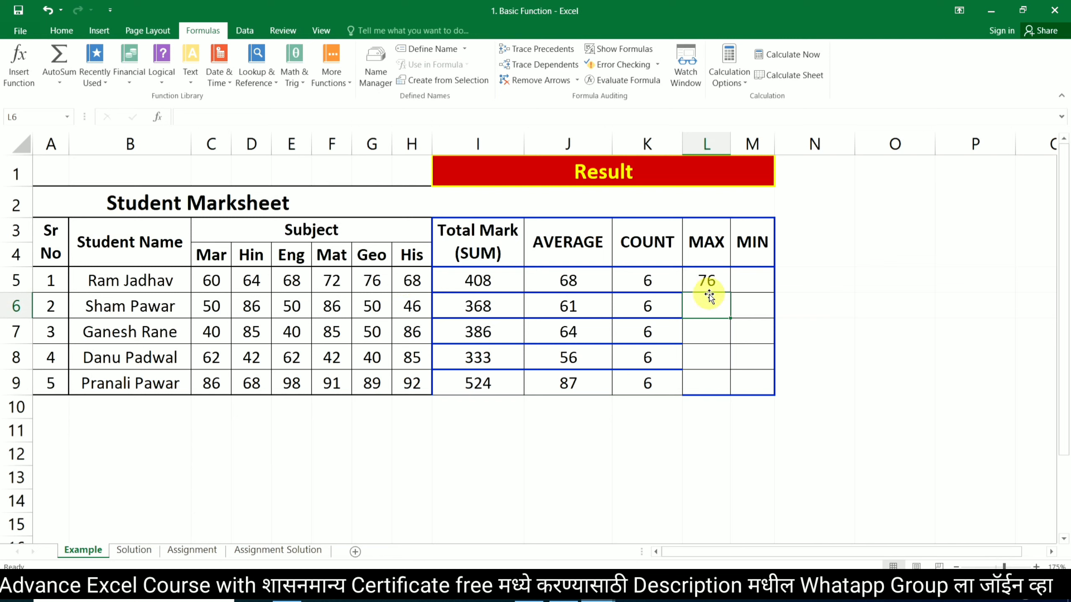
left_click(708, 285)
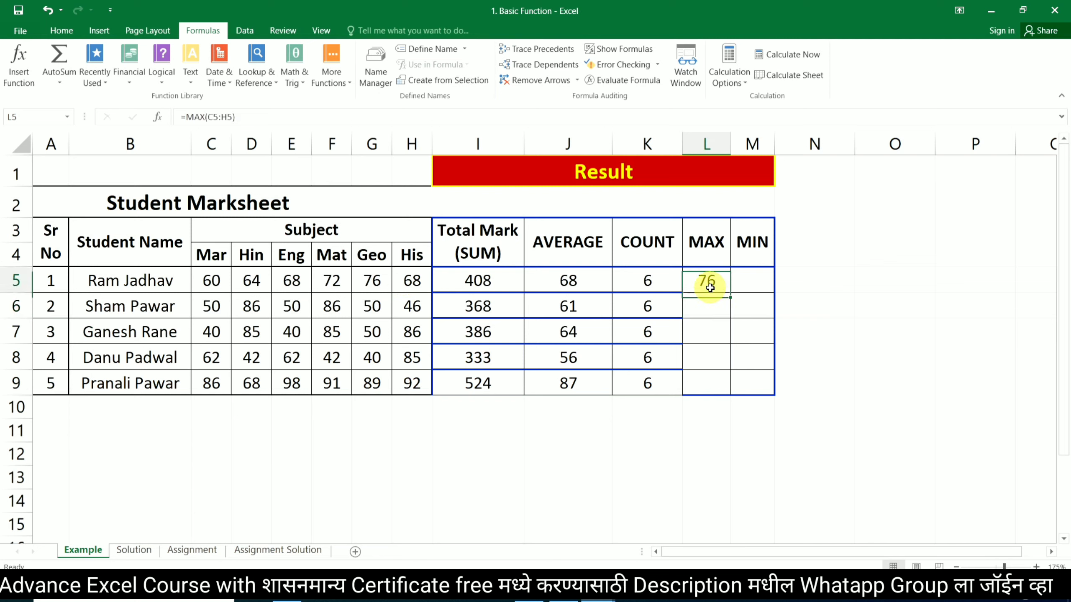
double_click(731, 293)
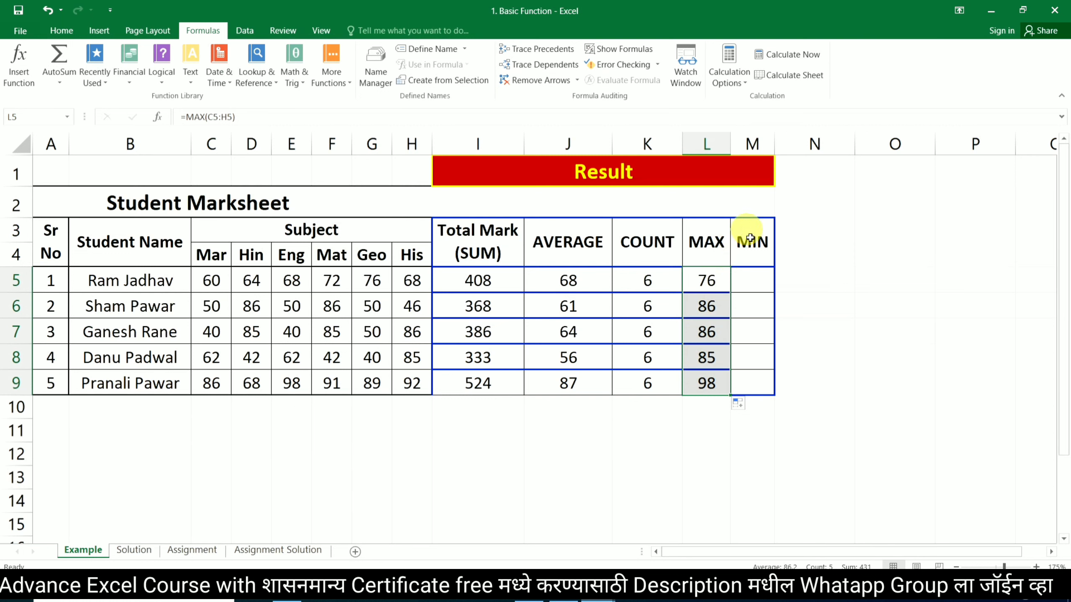
left_click(753, 280)
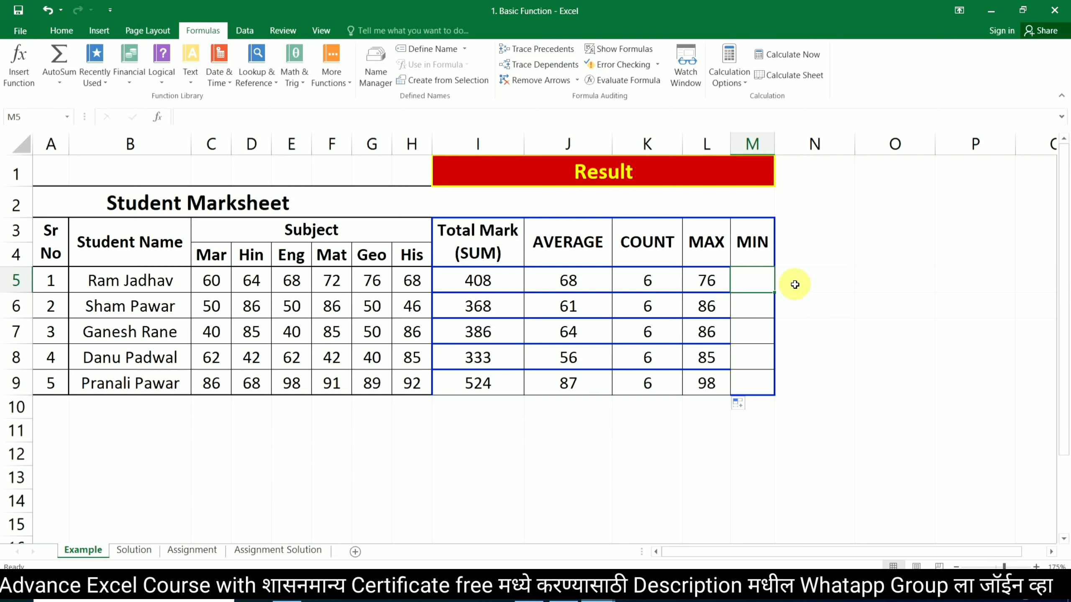
Enter =MIN(C5:H5) in M5 and copy it down to M9: 60, 46, 40, 40, 68.
type("=mi")
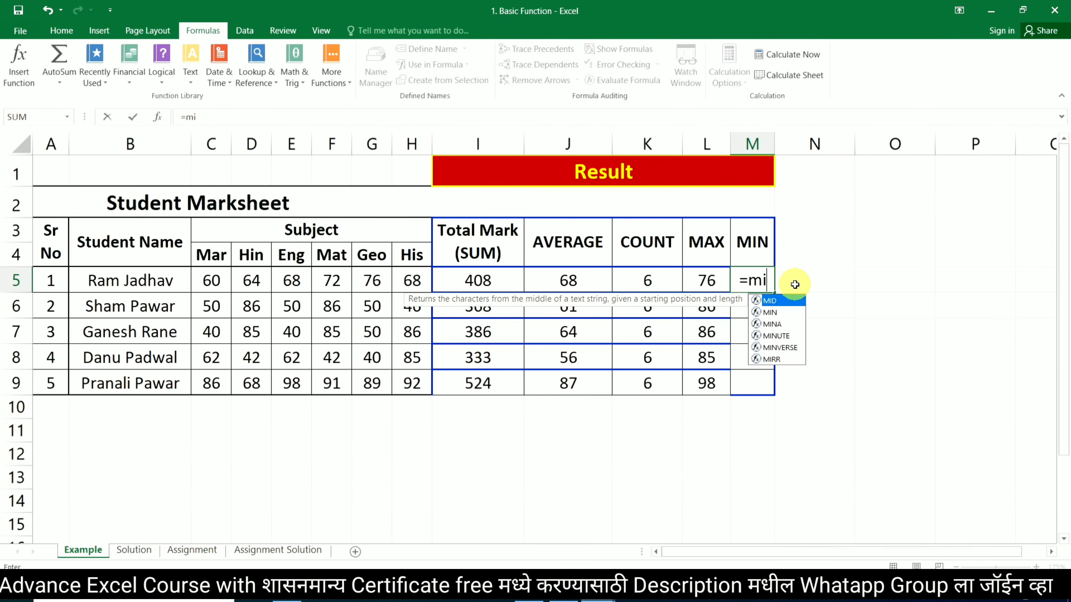
type("n")
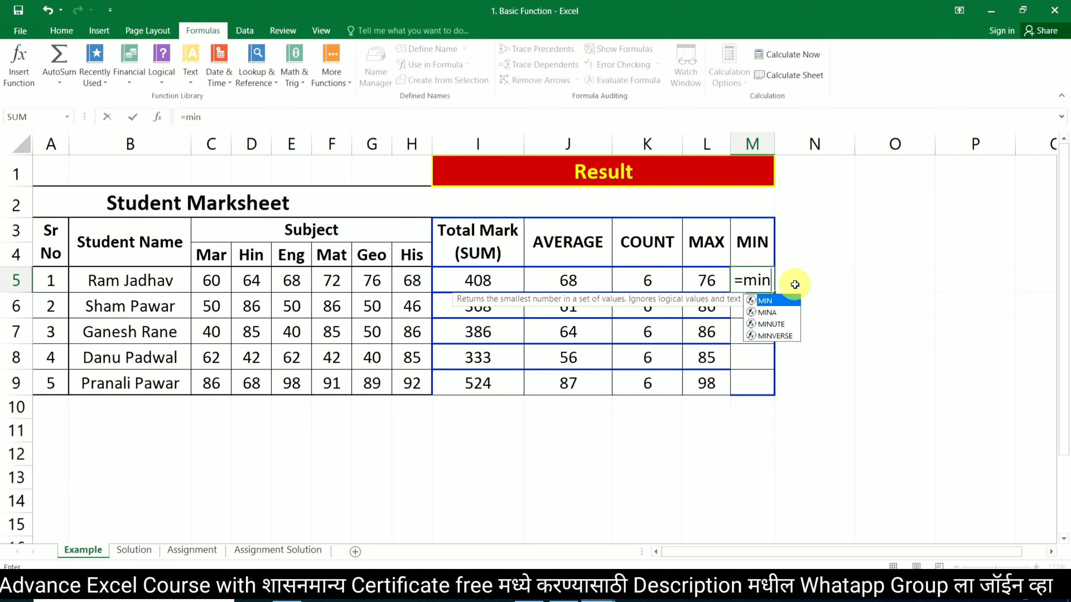
type("(")
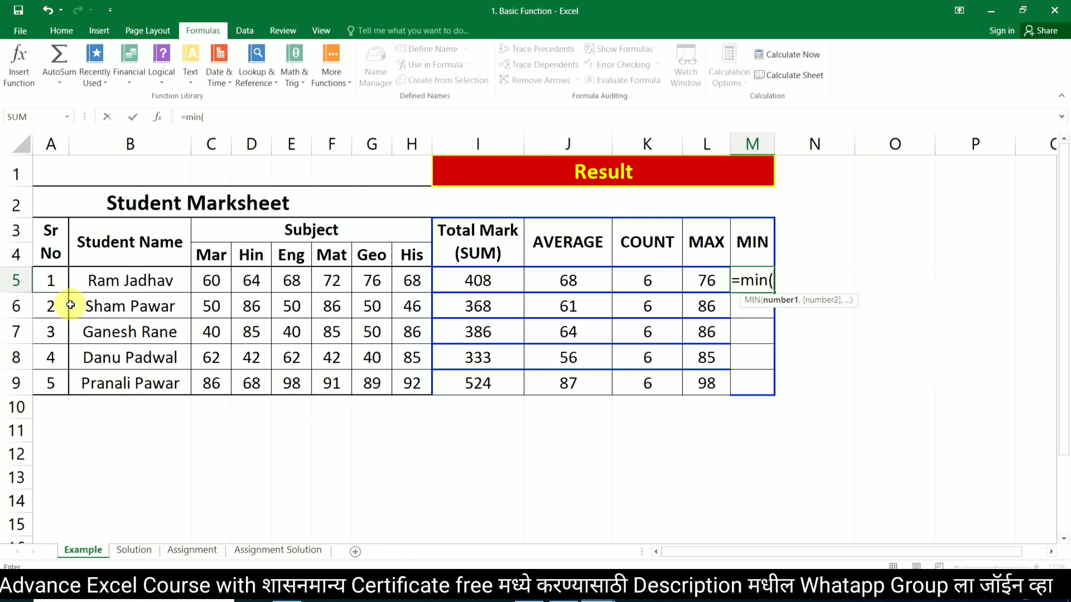
left_click_drag(211, 280, 426, 279)
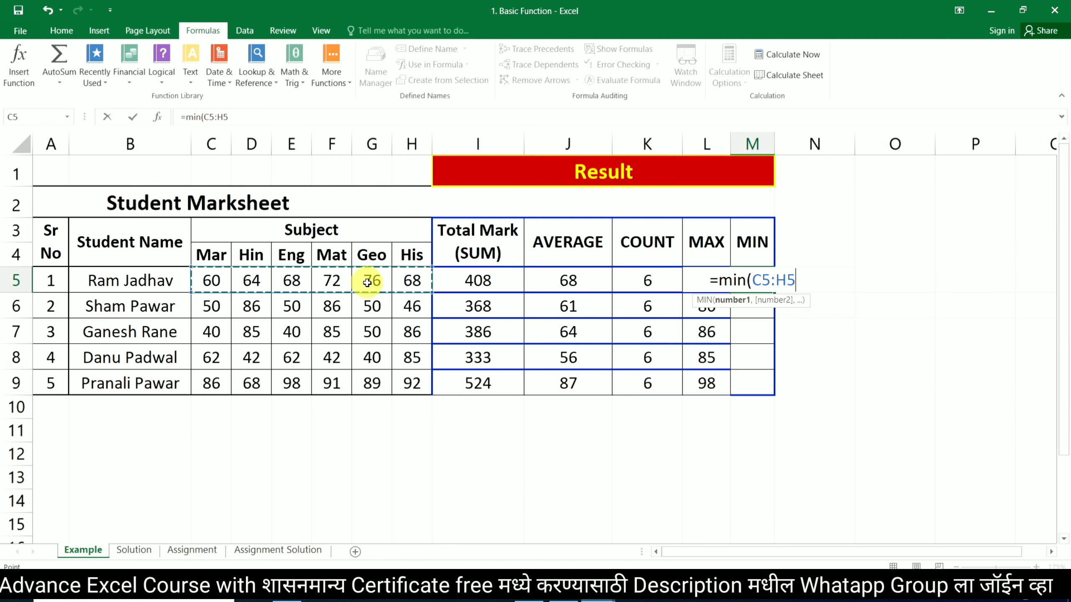
type(")")
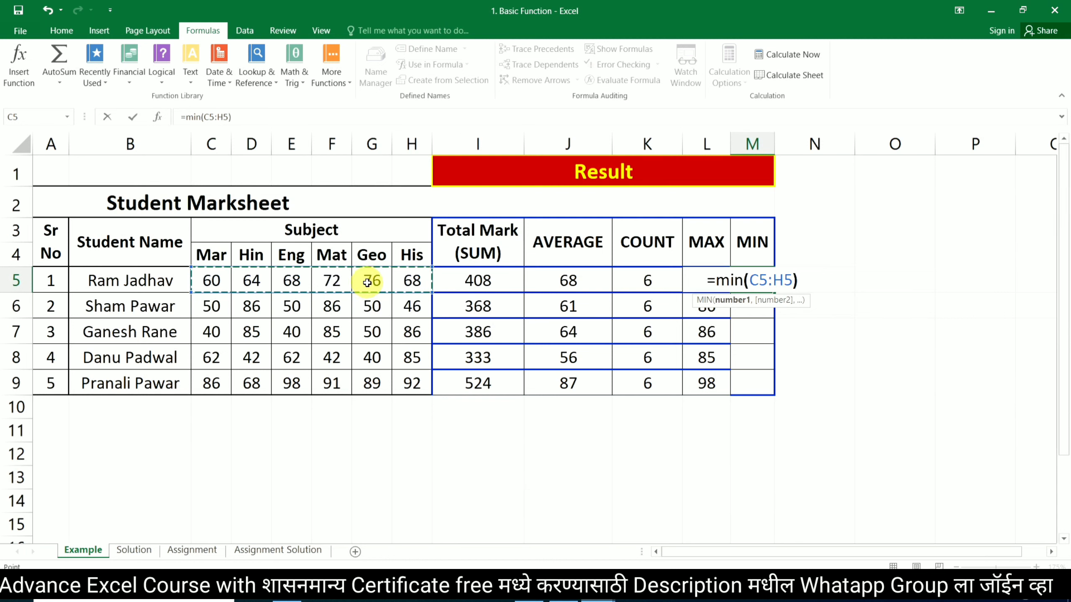
key("Return")
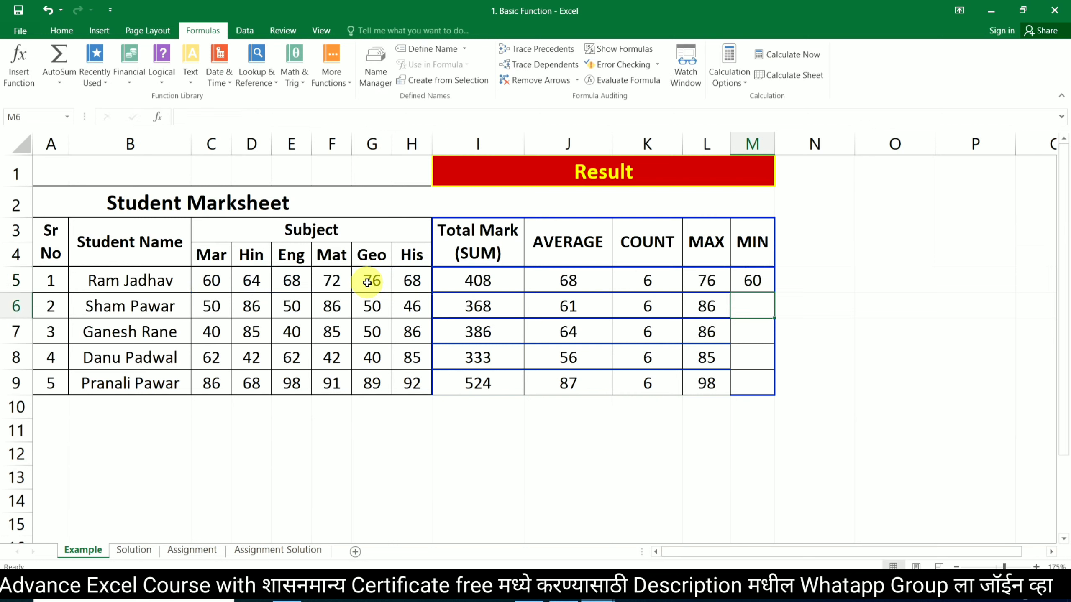
left_click(755, 282)
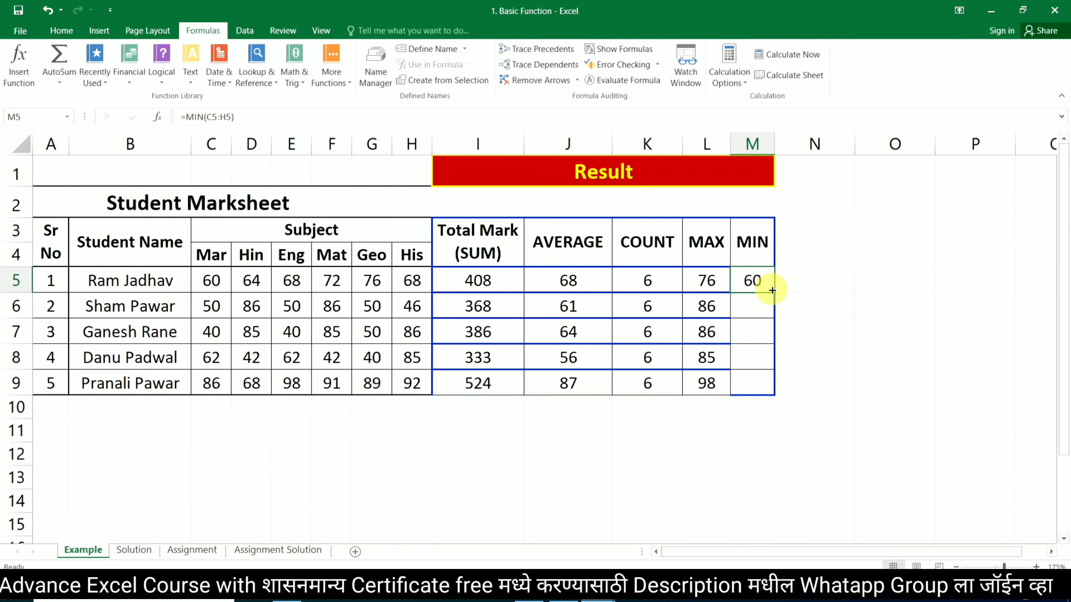
left_click_drag(771, 289, 778, 390)
left_click(642, 423)
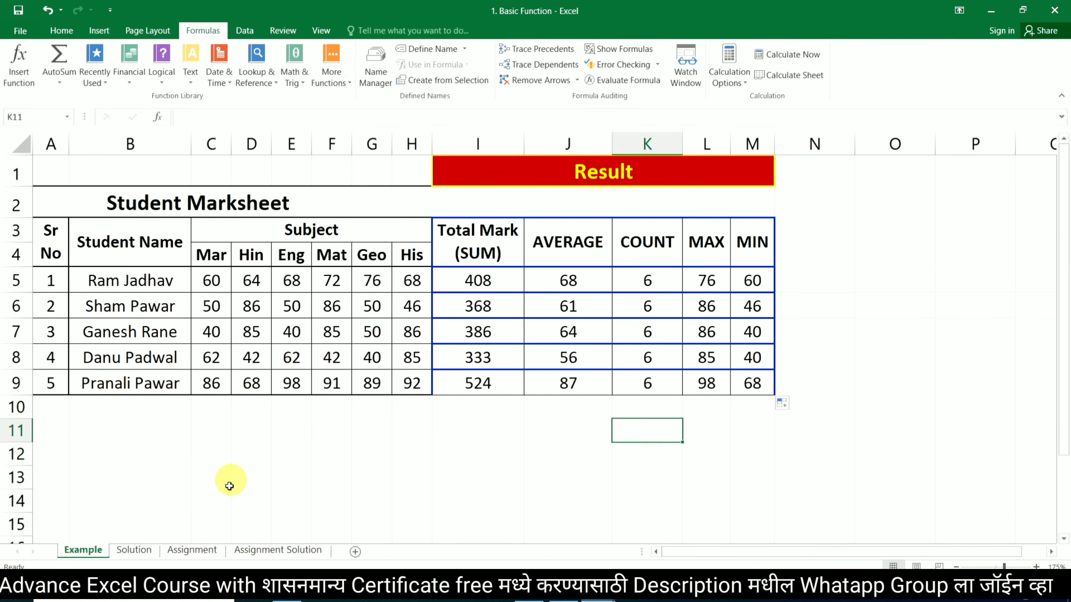
Open the Solution sheet and inspect the SUM formula text listed in N5.
left_click(133, 551)
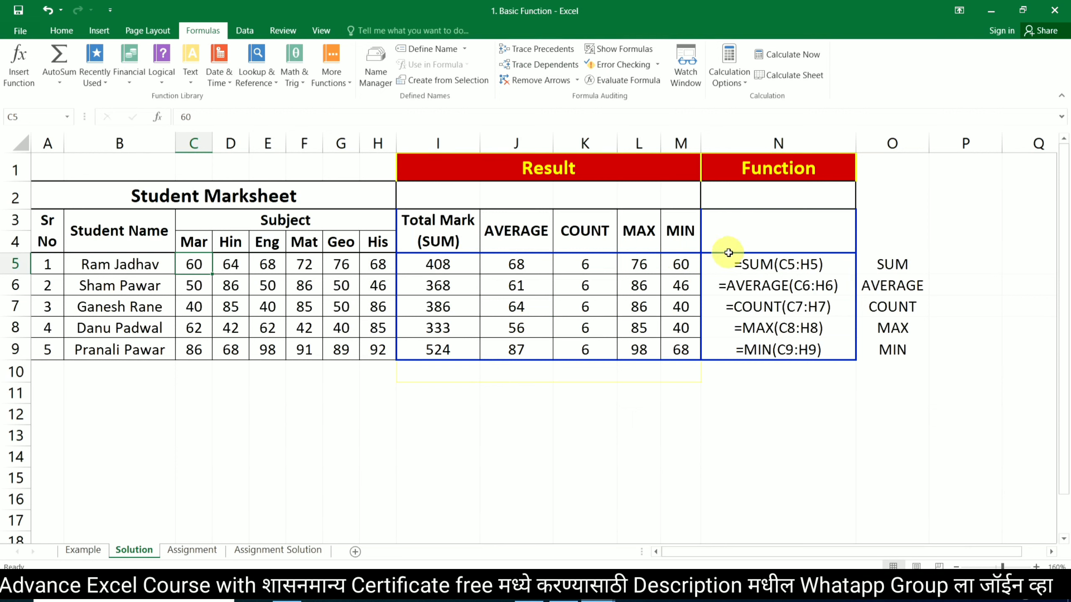
left_click(787, 263)
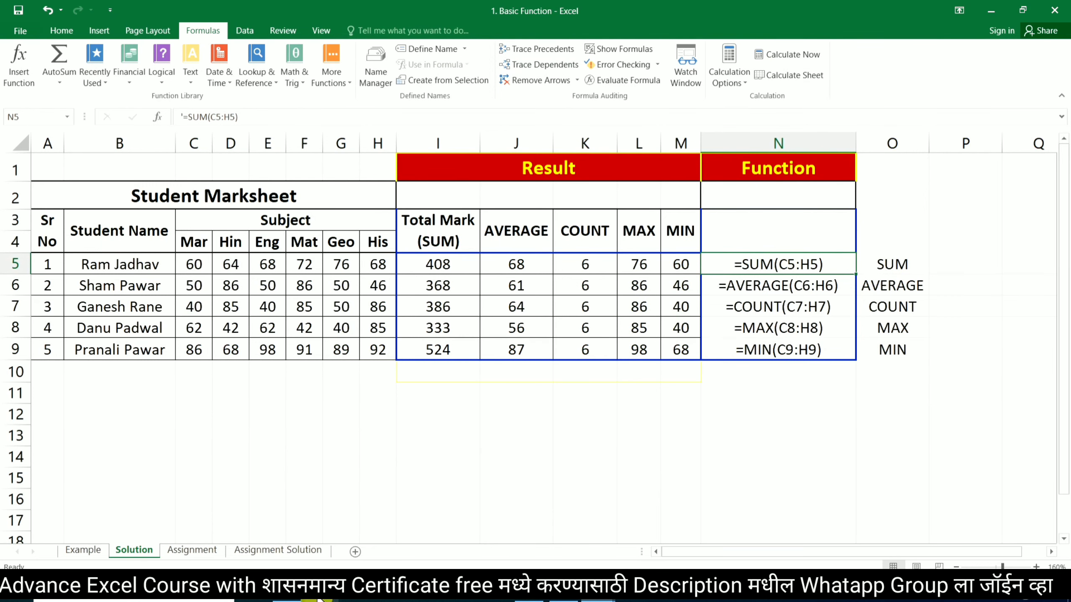
Open the Assignment sheet and select cells under its Total (SUM) column, G5 and G6.
left_click(204, 549)
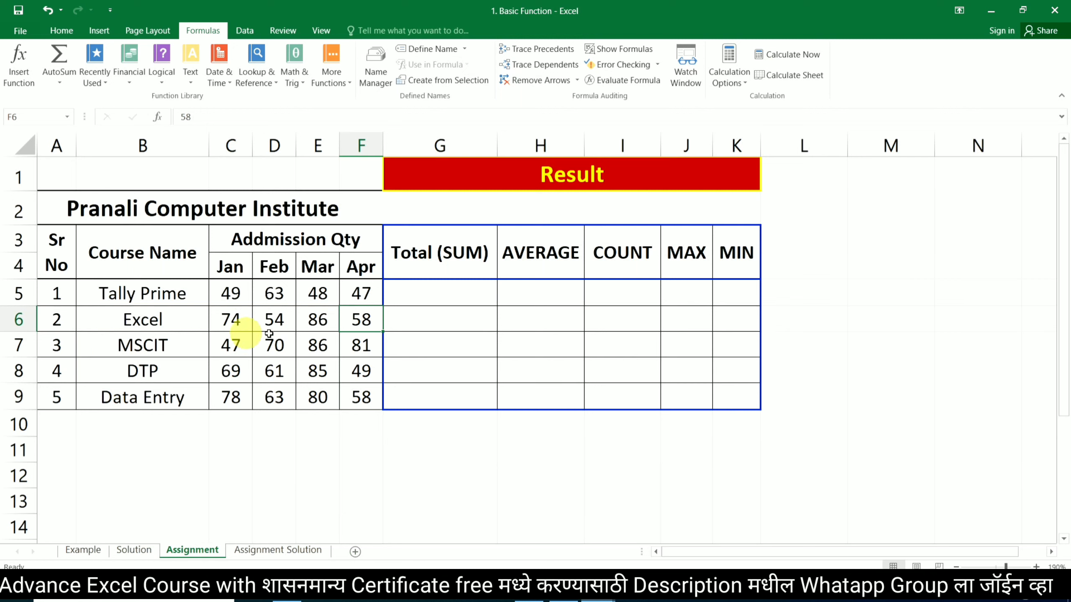
left_click(463, 312)
left_click(447, 291)
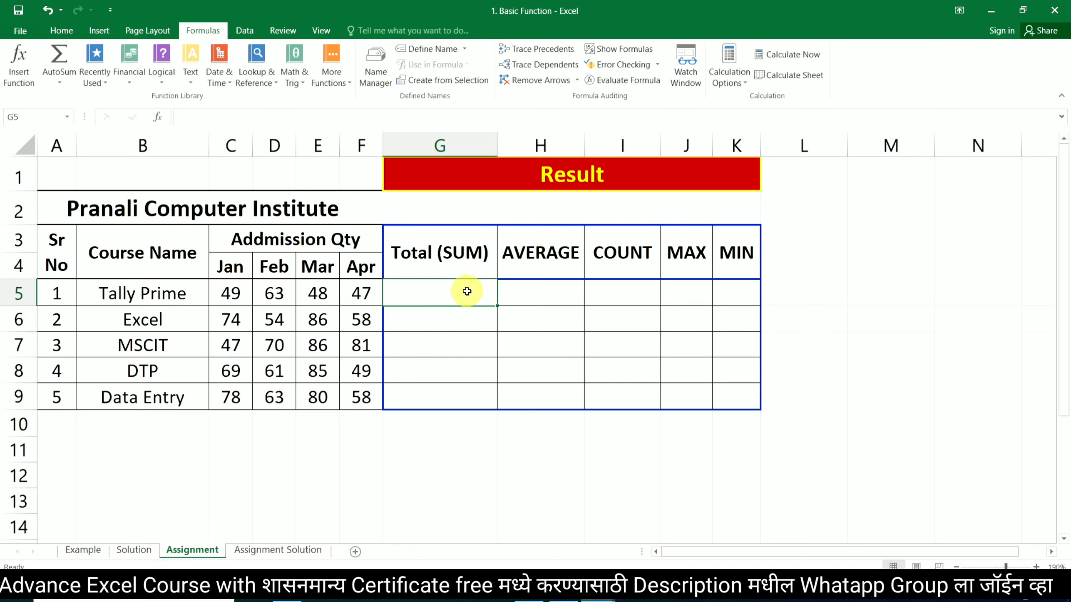
left_click(411, 321)
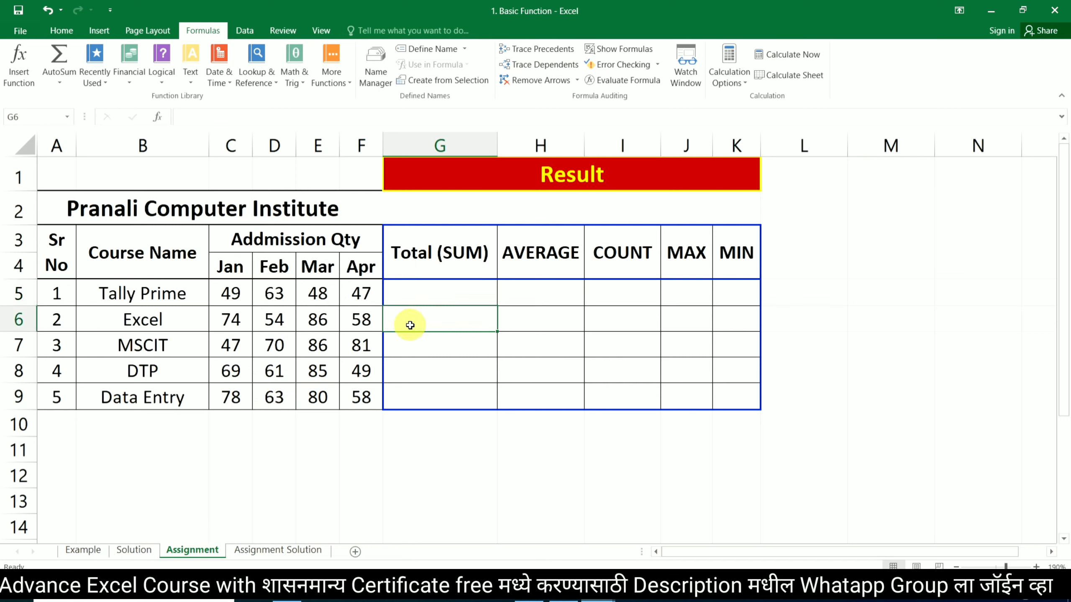
left_click(422, 297)
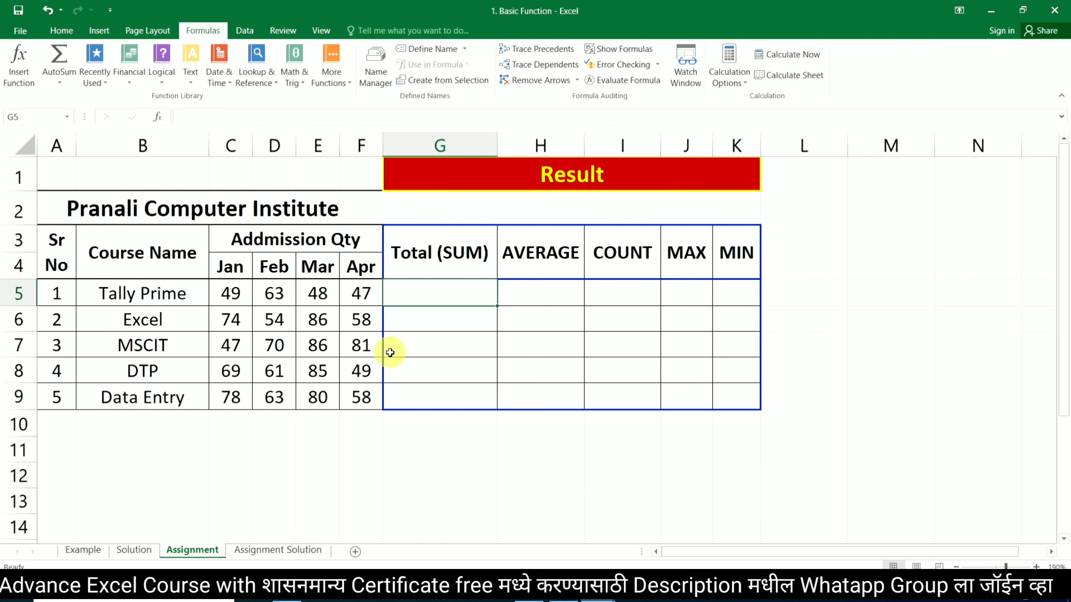
left_click(417, 325)
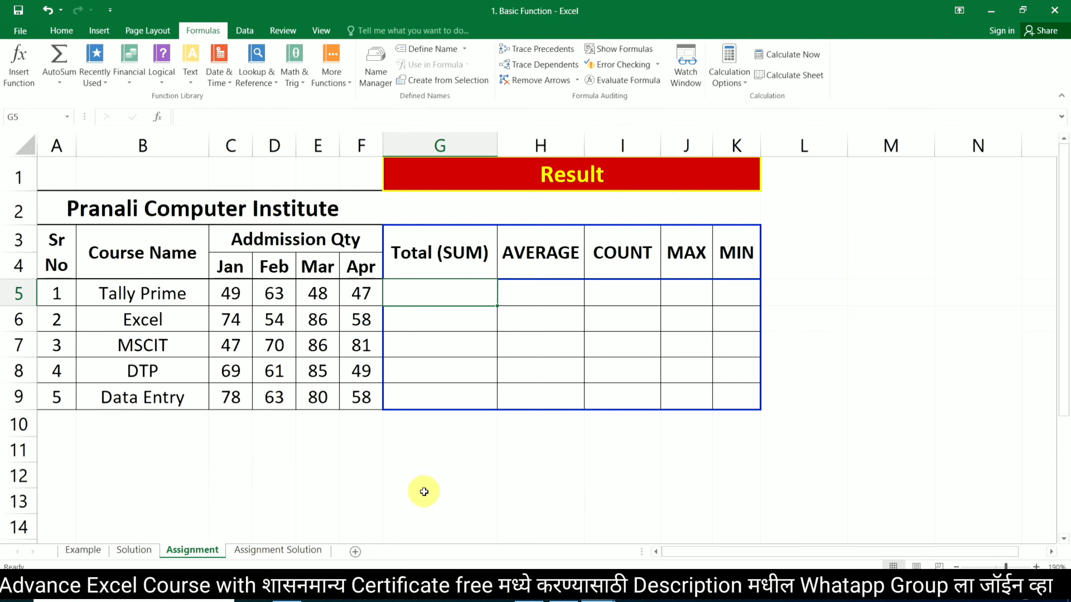
Preview the Assignment Solution sheet, then return to Assignment with G5 selected.
left_click(269, 550)
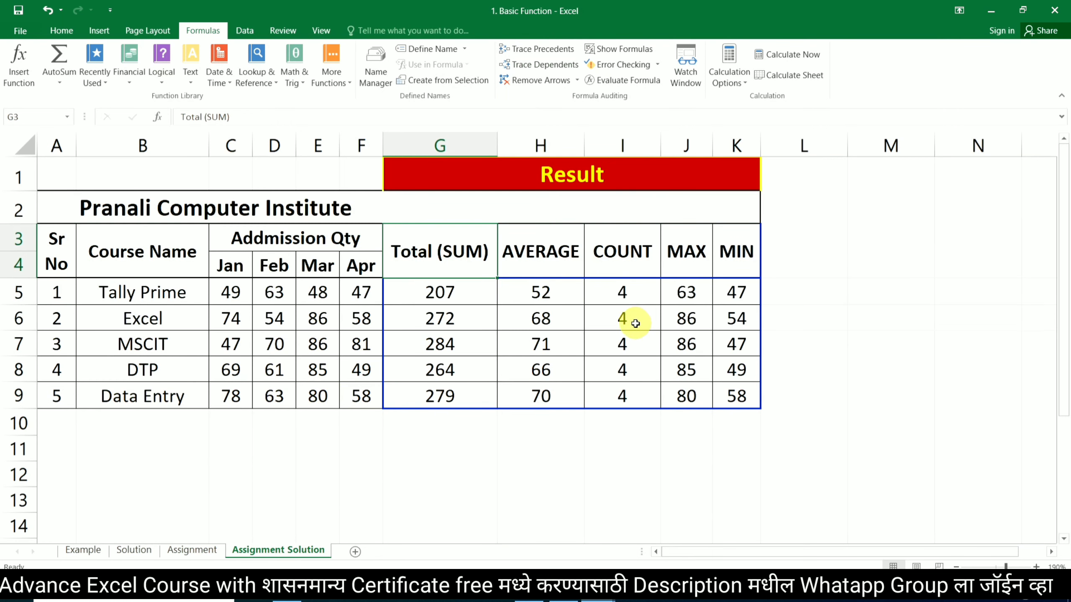
left_click(188, 551)
left_click(456, 300)
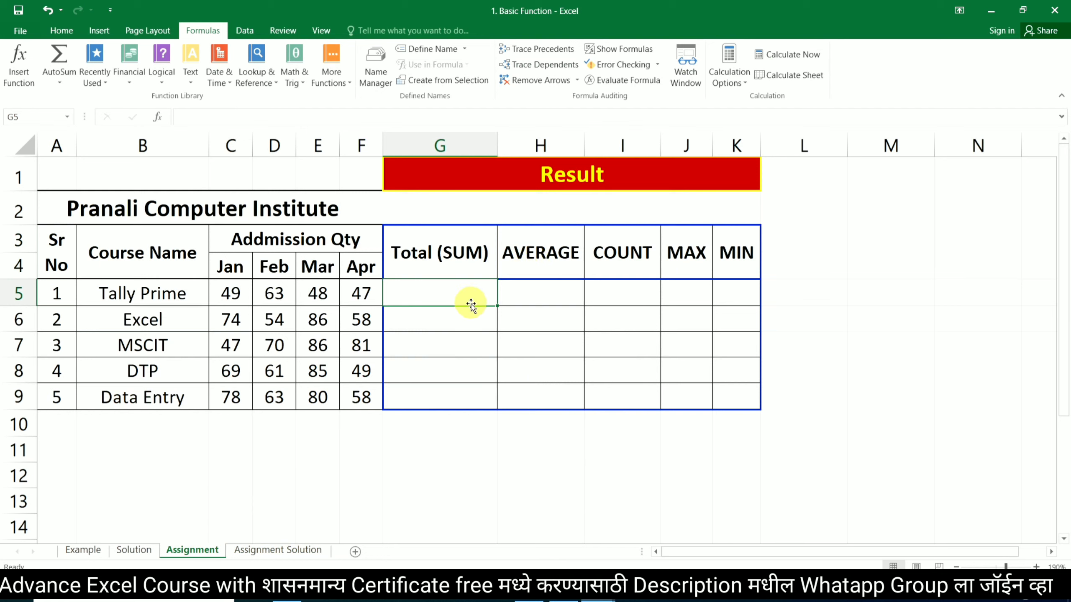
Enter =SUM(C5:F5) in G5 and fill it to G9, giving totals 207, 272, 284, 264, 279.
type("=s")
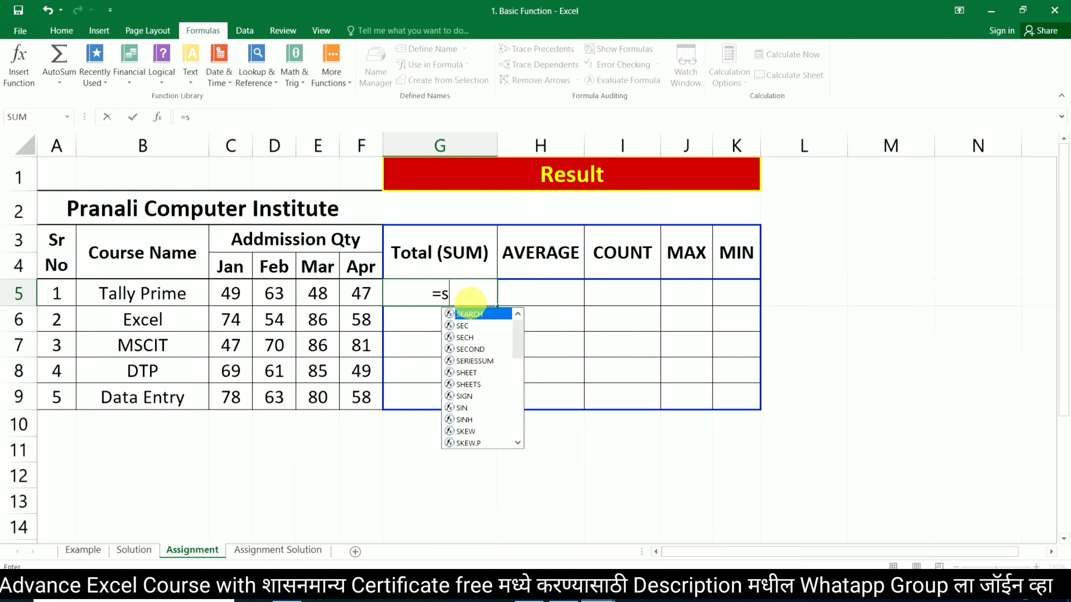
type("um(")
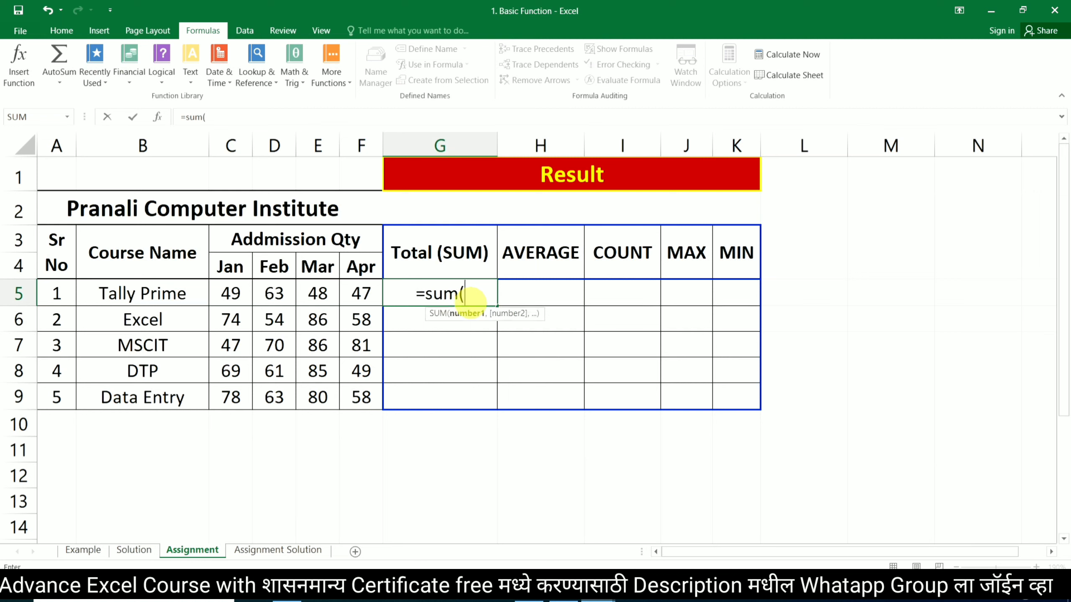
left_click_drag(230, 291, 358, 292)
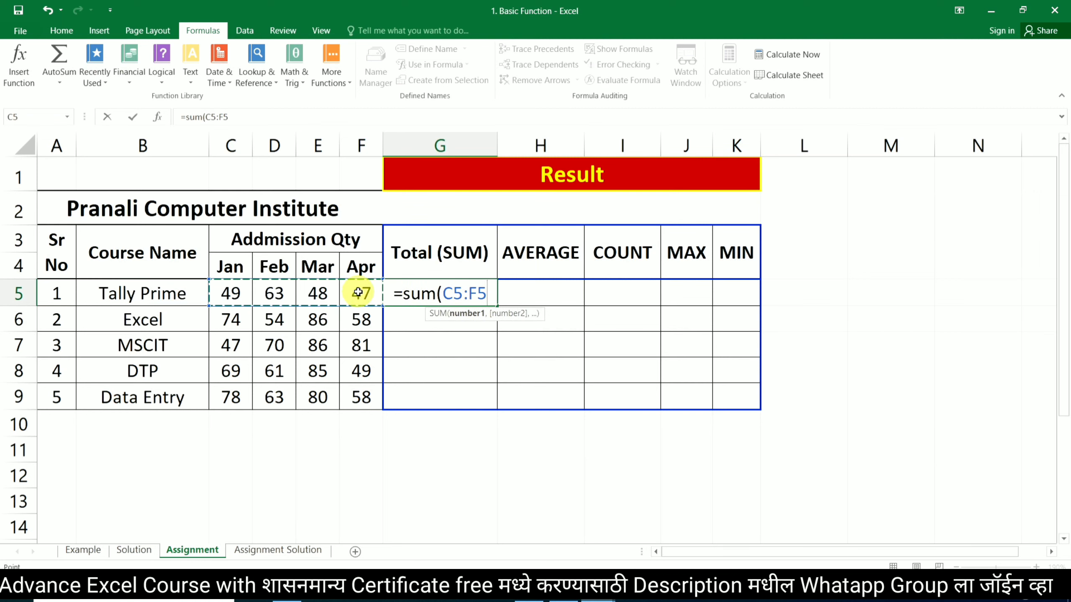
type(")")
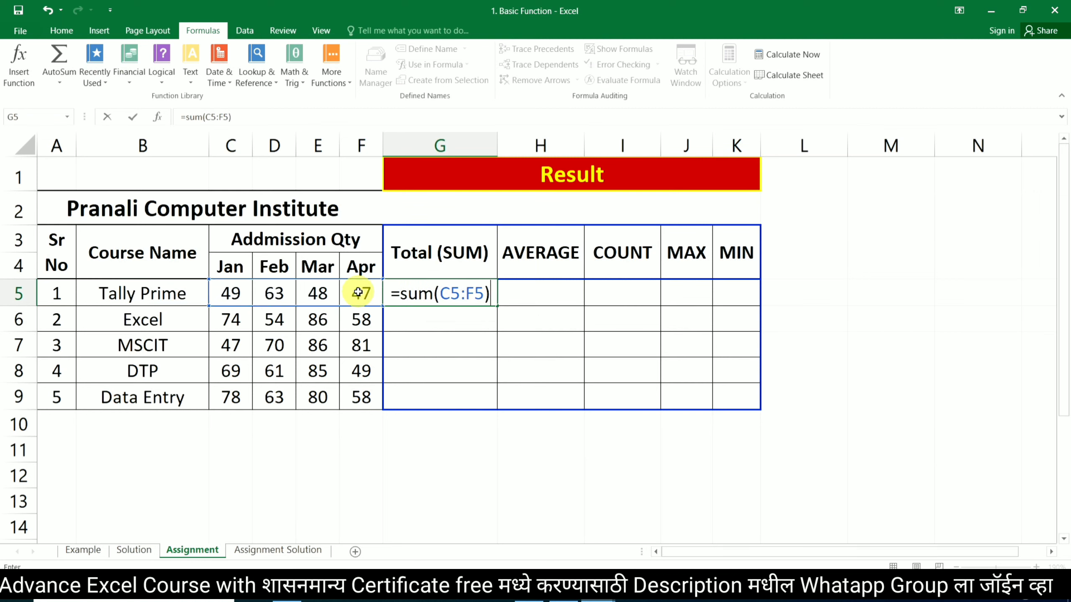
key("Return")
left_click(483, 298)
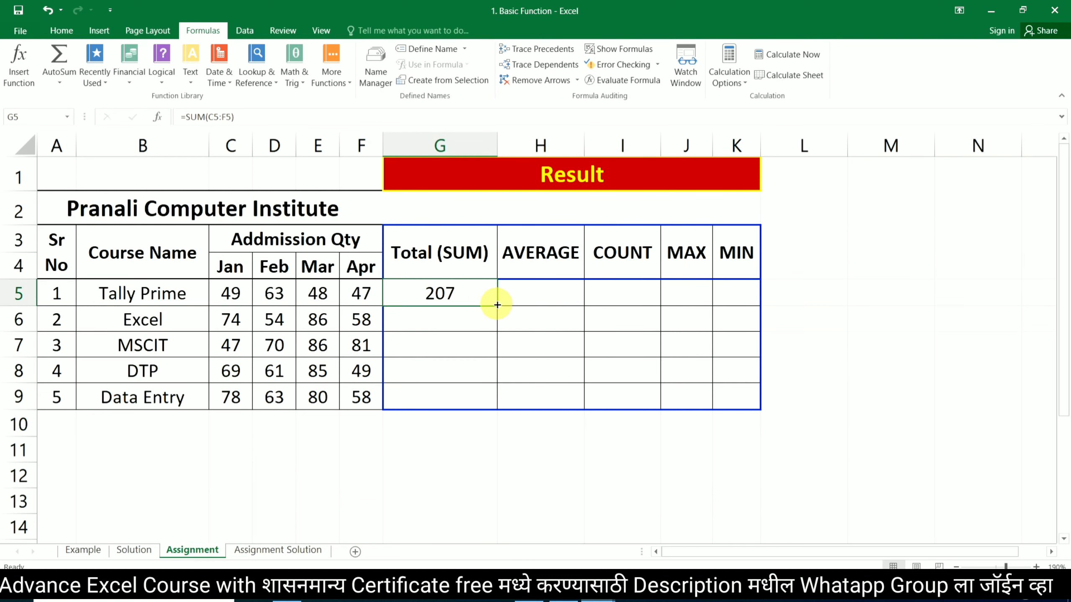
left_click_drag(496, 305, 506, 410)
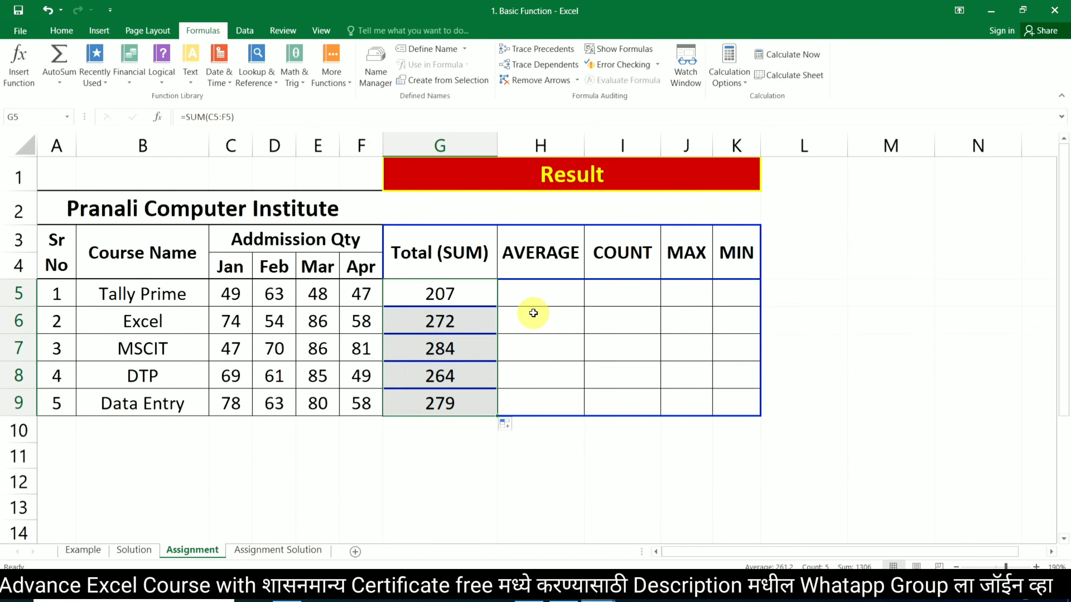
key("Right")
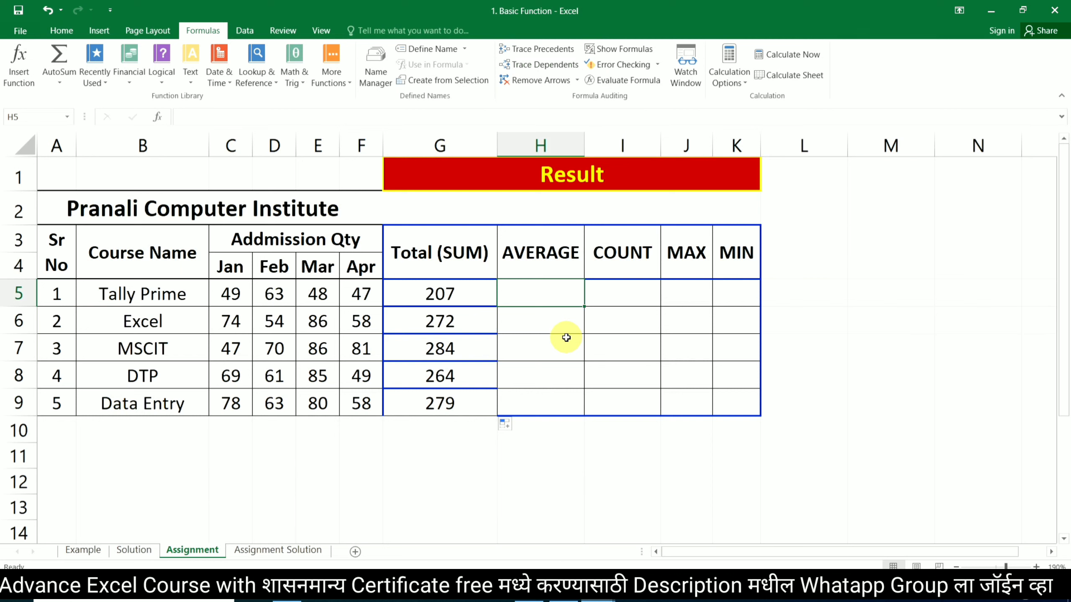
Enter =AVERAGE(C5:F5) in H5 and fill it to H9, giving 52, 68, 71, 66, 70.
type("=av")
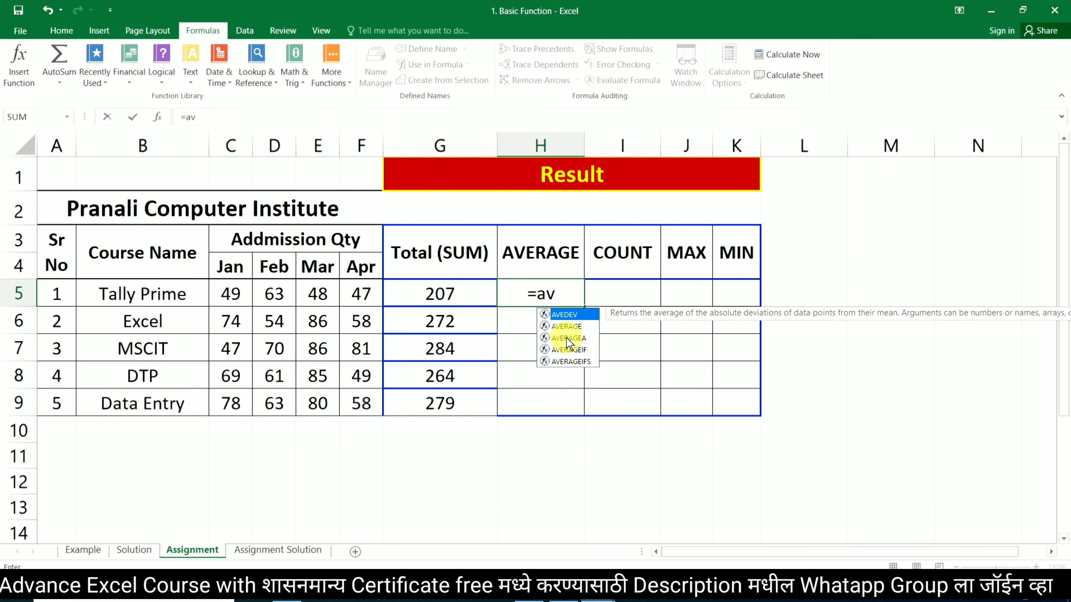
type("era")
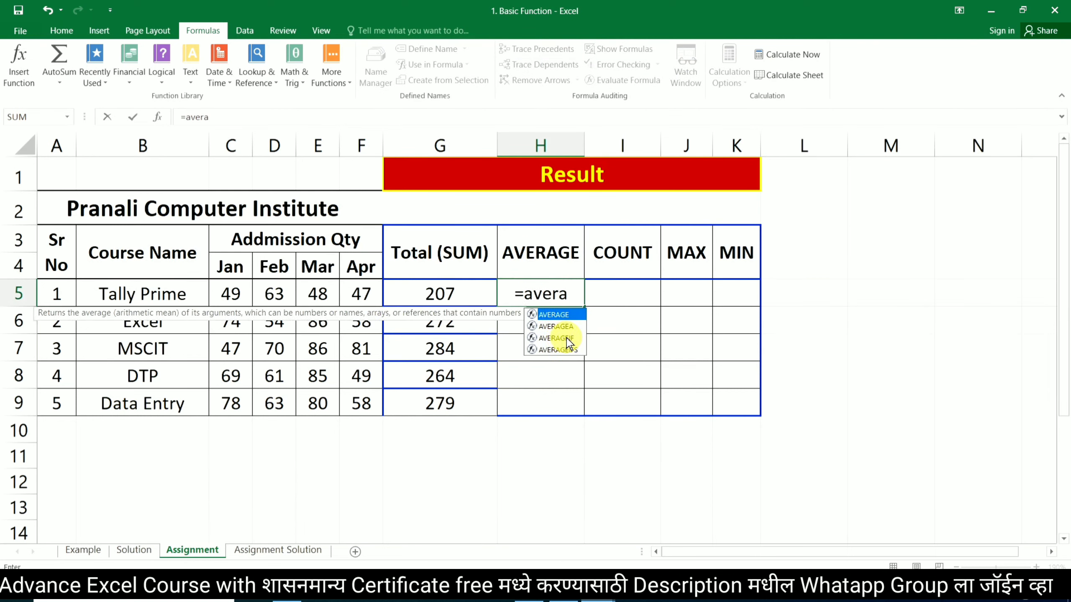
type("g")
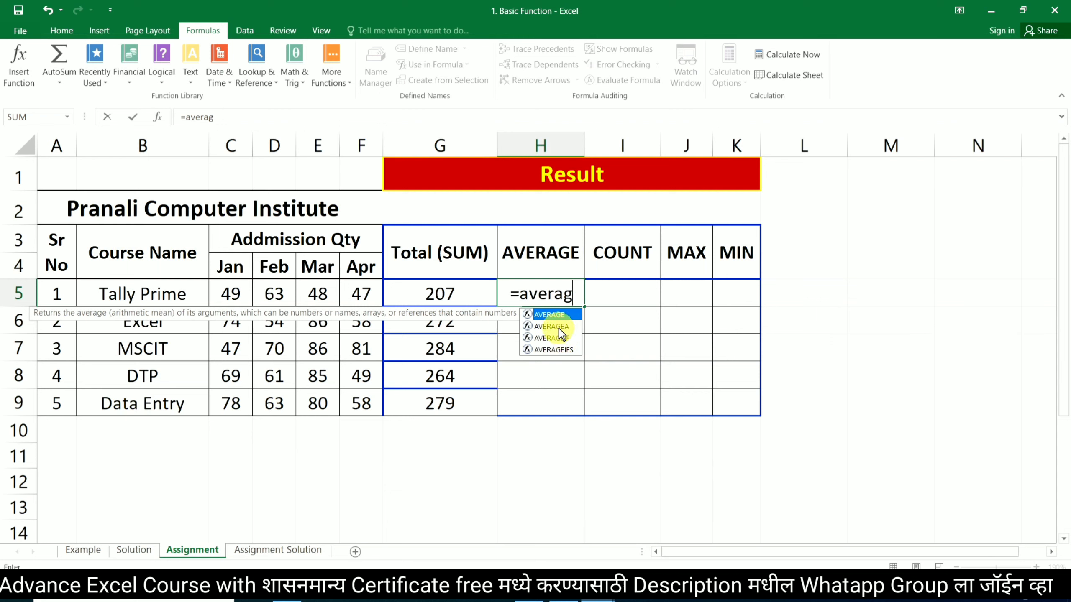
double_click(555, 316)
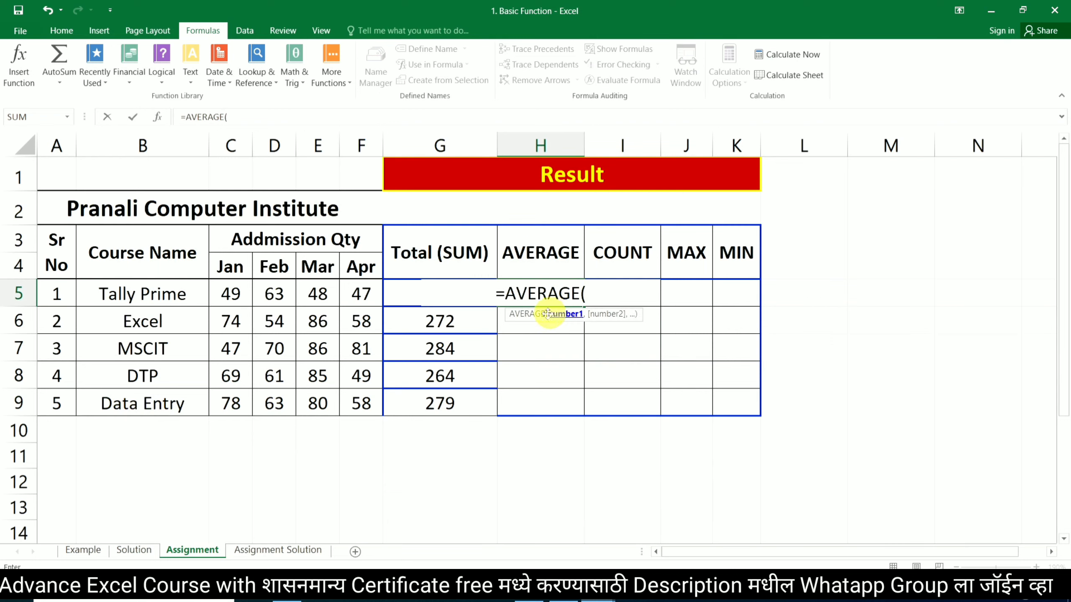
left_click_drag(231, 294, 343, 299)
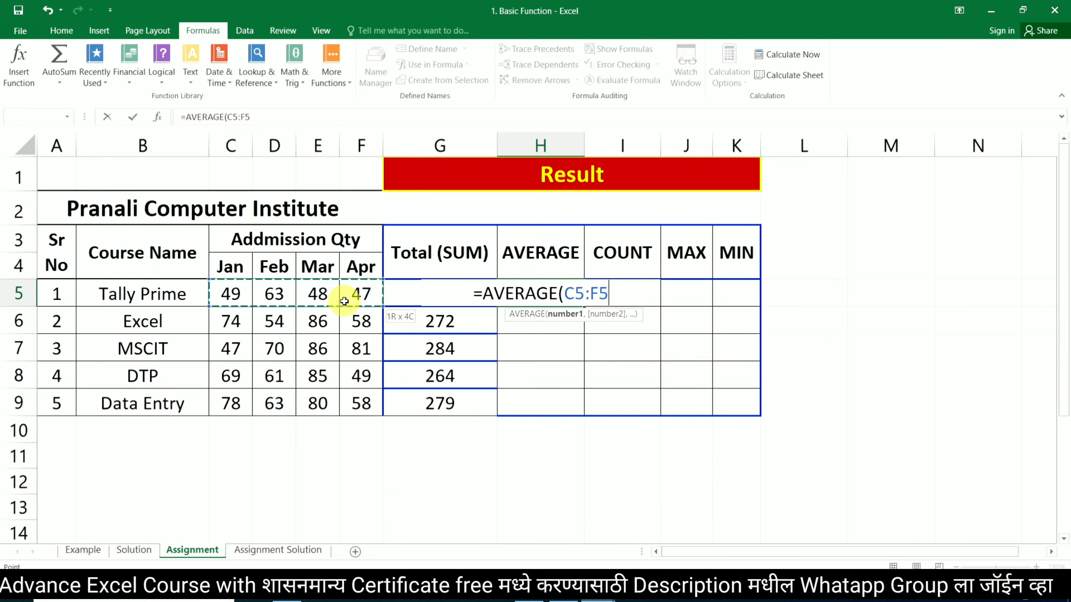
type(")")
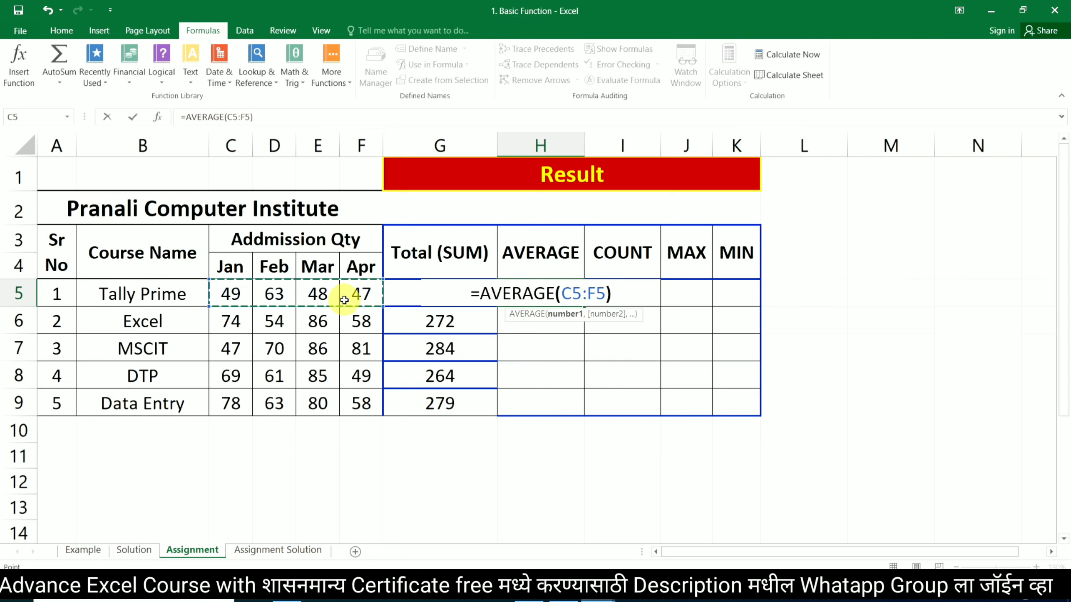
key("ctrl+Return")
left_click(543, 294)
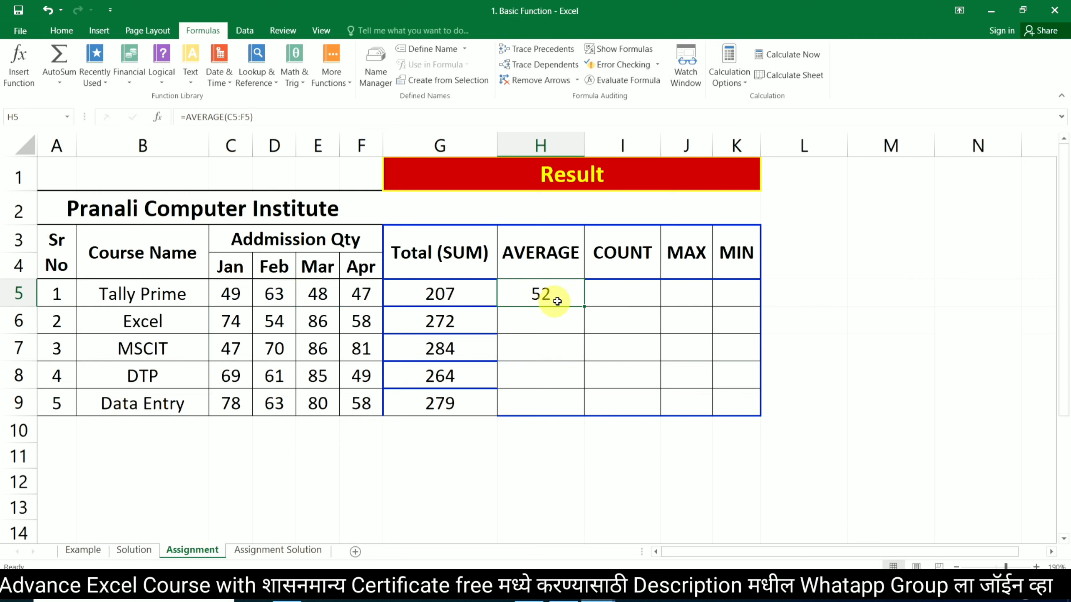
left_click_drag(588, 309, 577, 420)
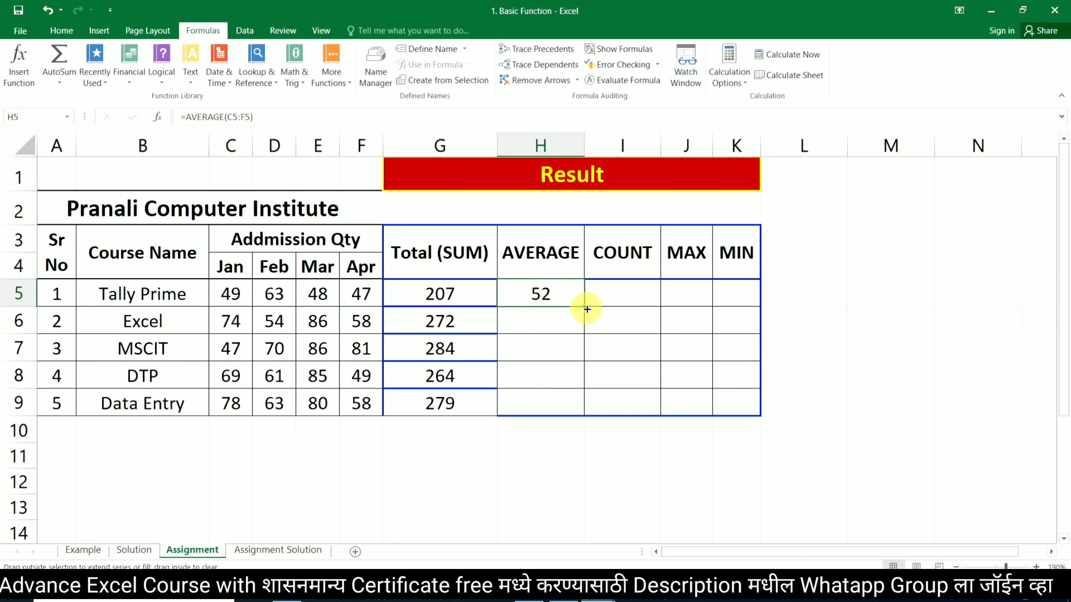
left_click(643, 295)
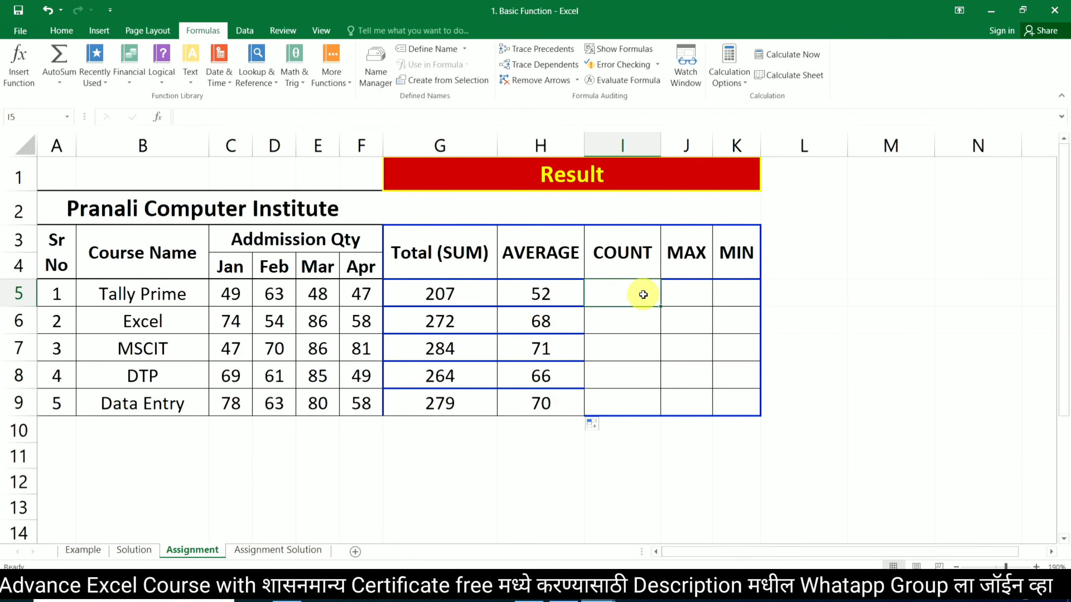
Enter =COUNT(C5:F5) in I5 and fill it down to I9, showing 4 per course.
type("=coun")
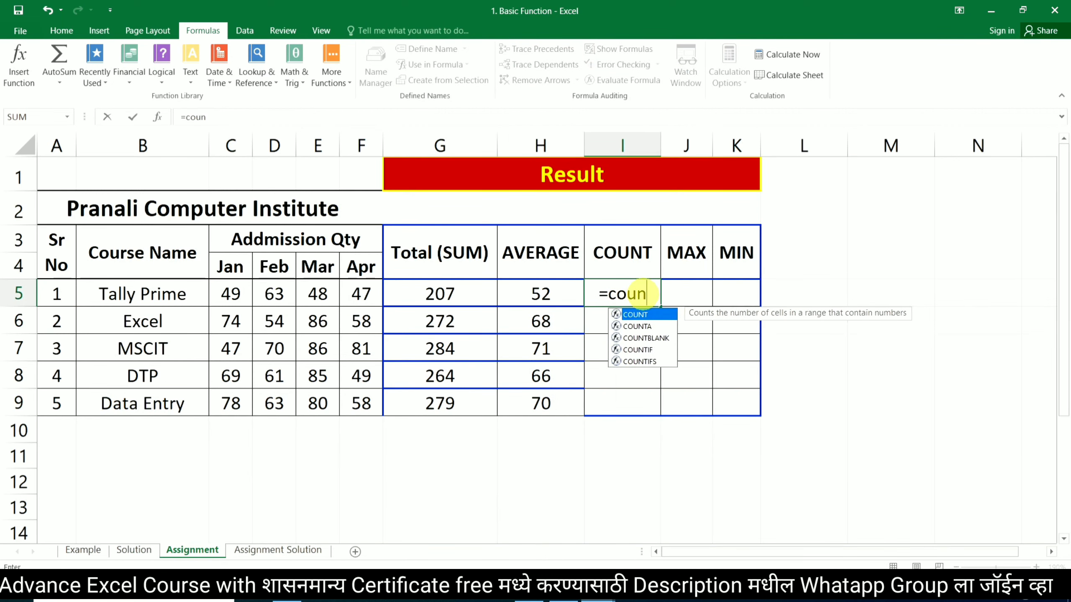
type("t(")
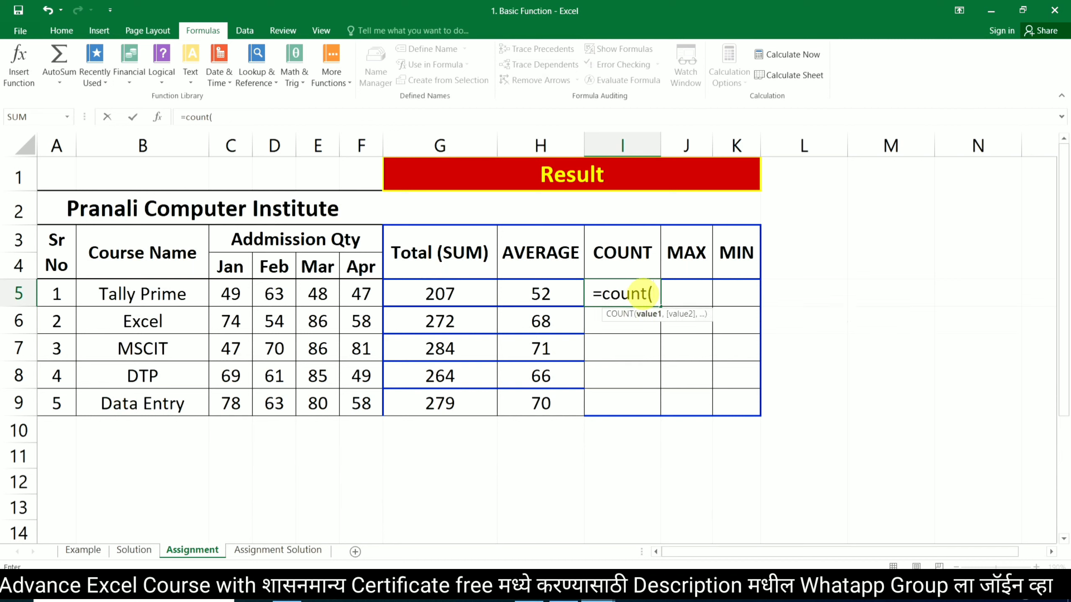
left_click_drag(237, 290, 339, 292)
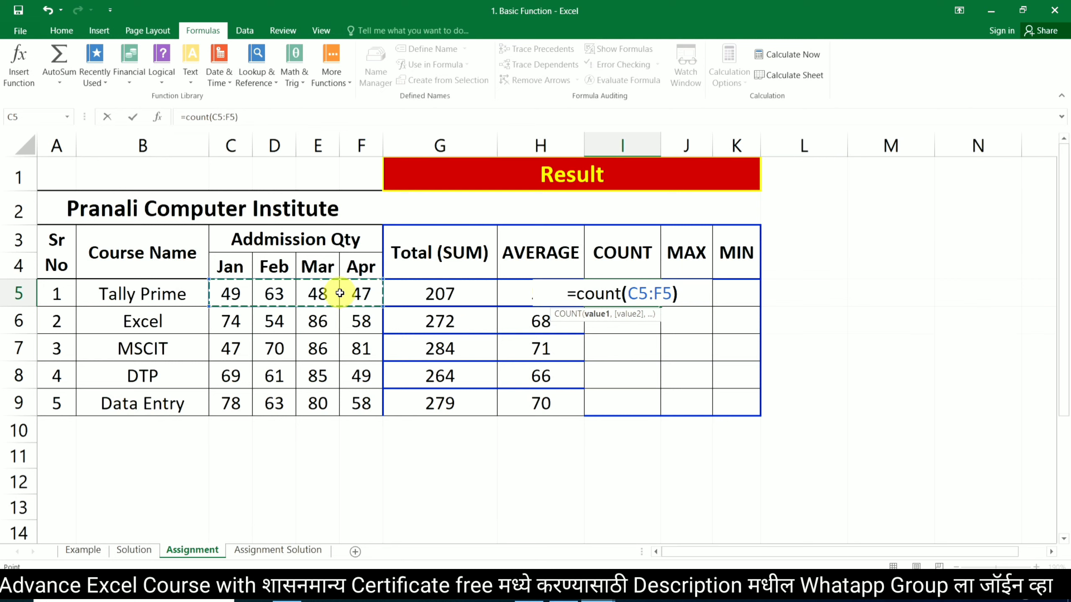
type(")")
key("Return")
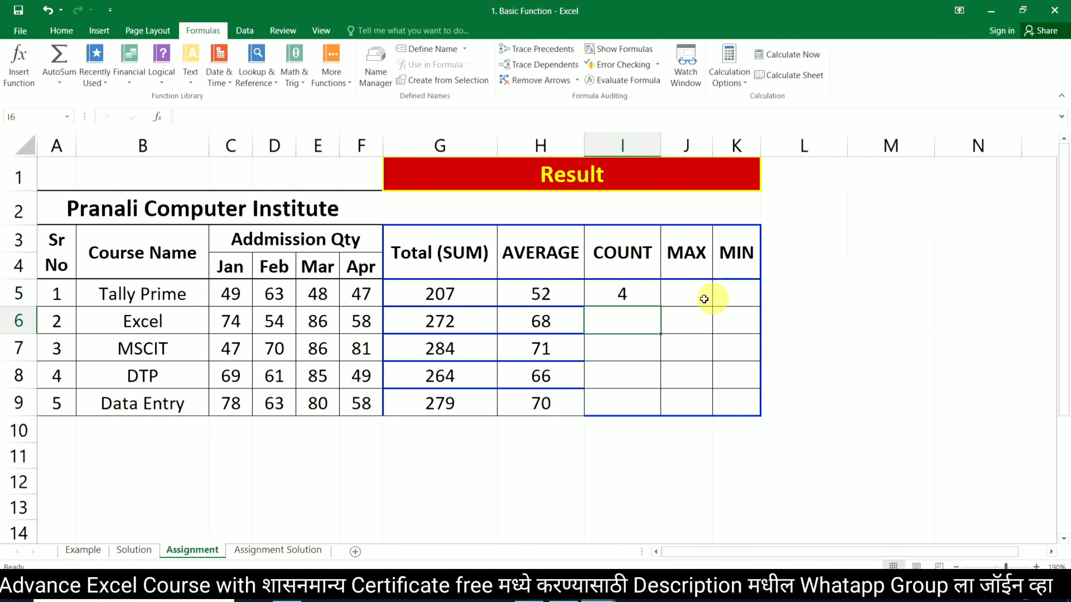
left_click(649, 297)
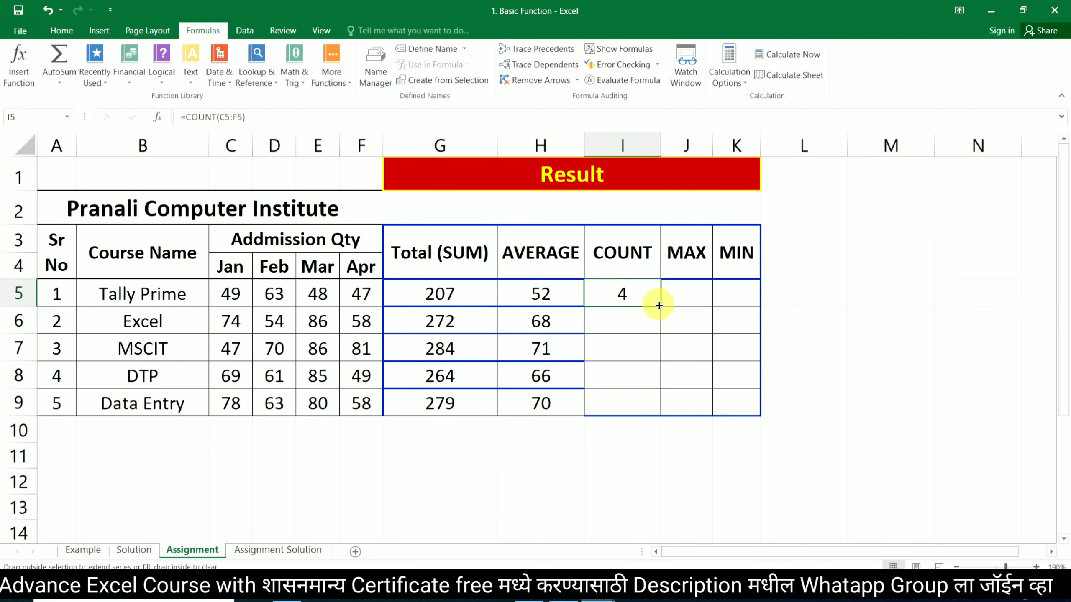
left_click_drag(658, 305, 681, 405)
left_click(699, 298)
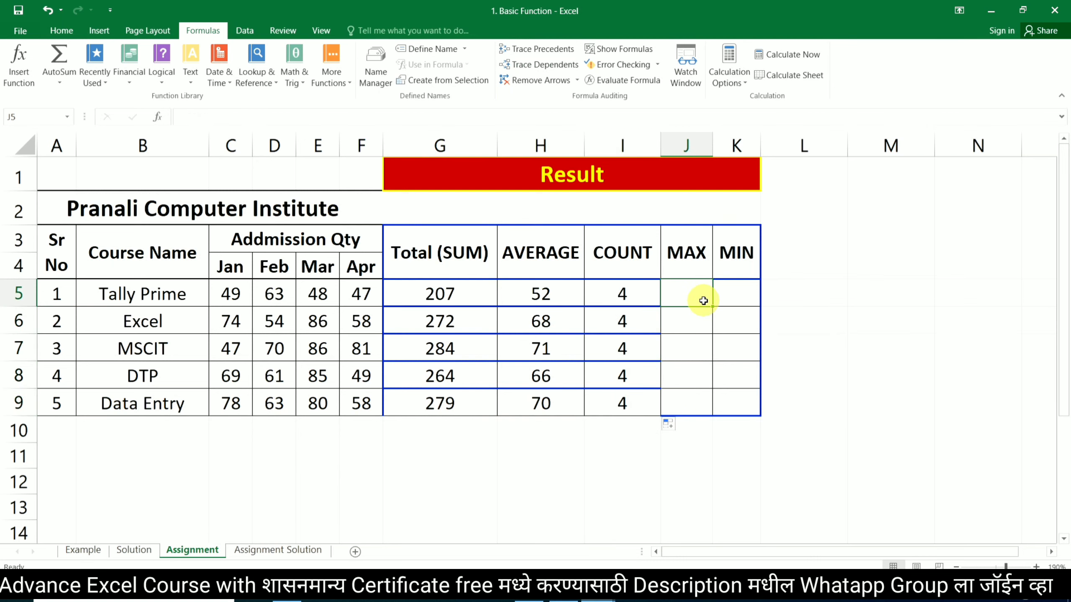
Enter =MAX(C5:F5) in J5 and fill it to J9, giving 63, 86, 86, 85, 80.
type("=max")
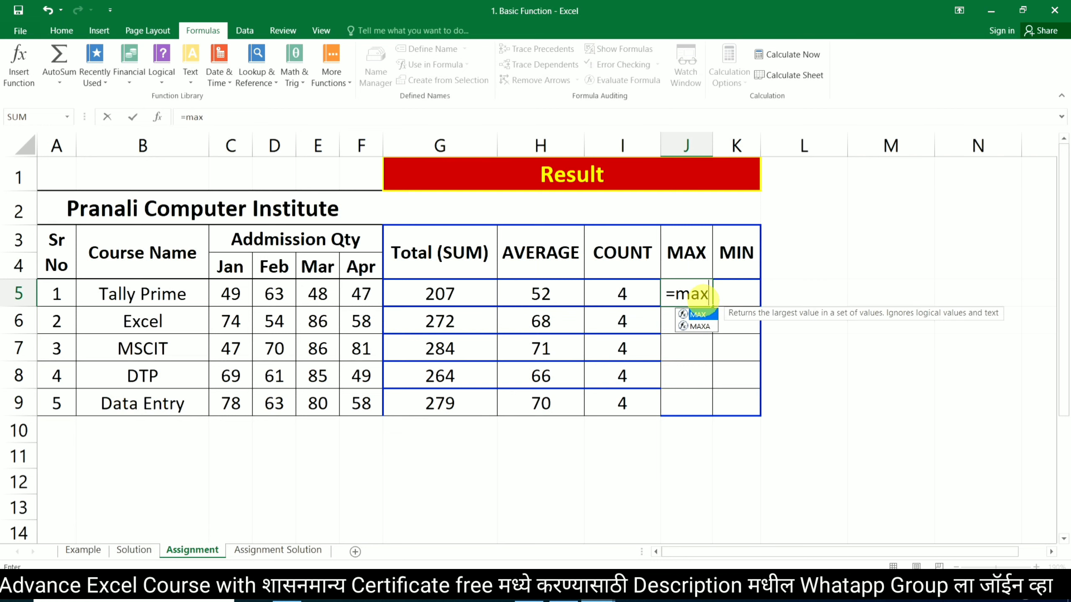
type("(")
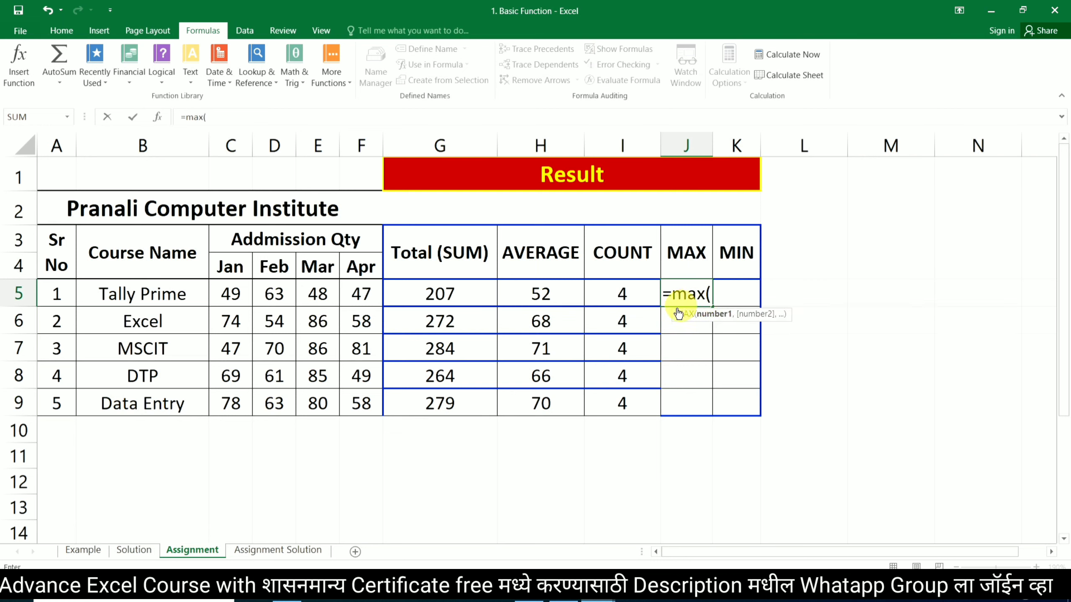
left_click(214, 291)
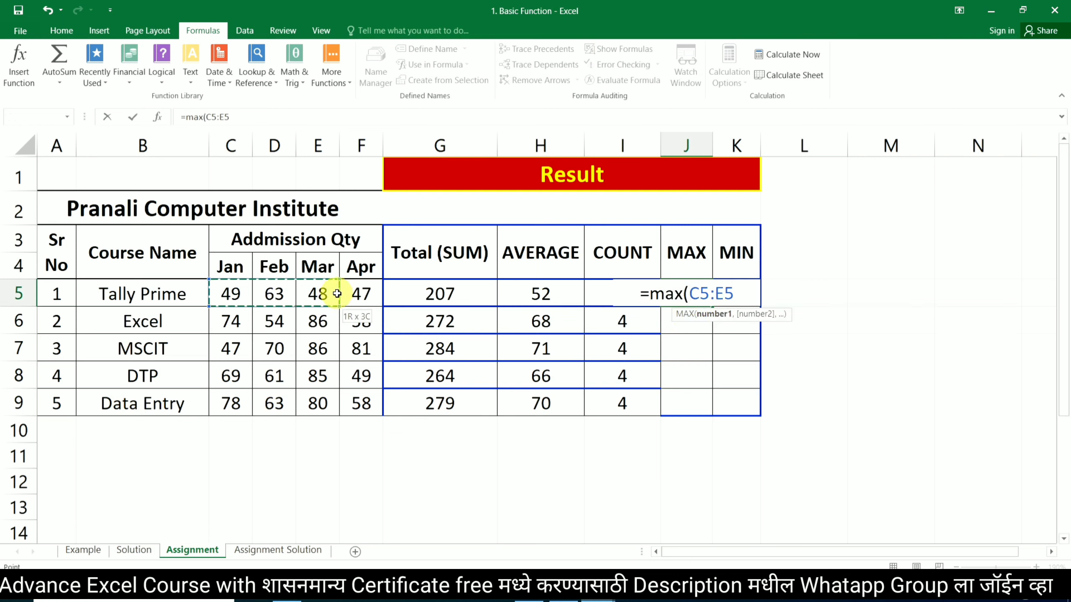
left_click_drag(214, 291, 344, 291)
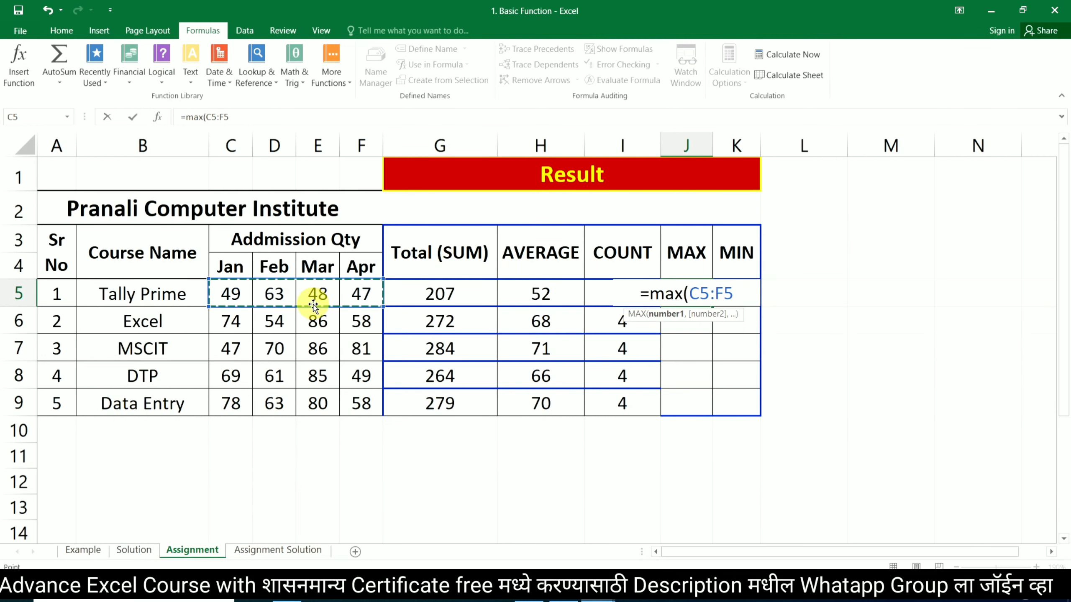
type(")")
key("Return")
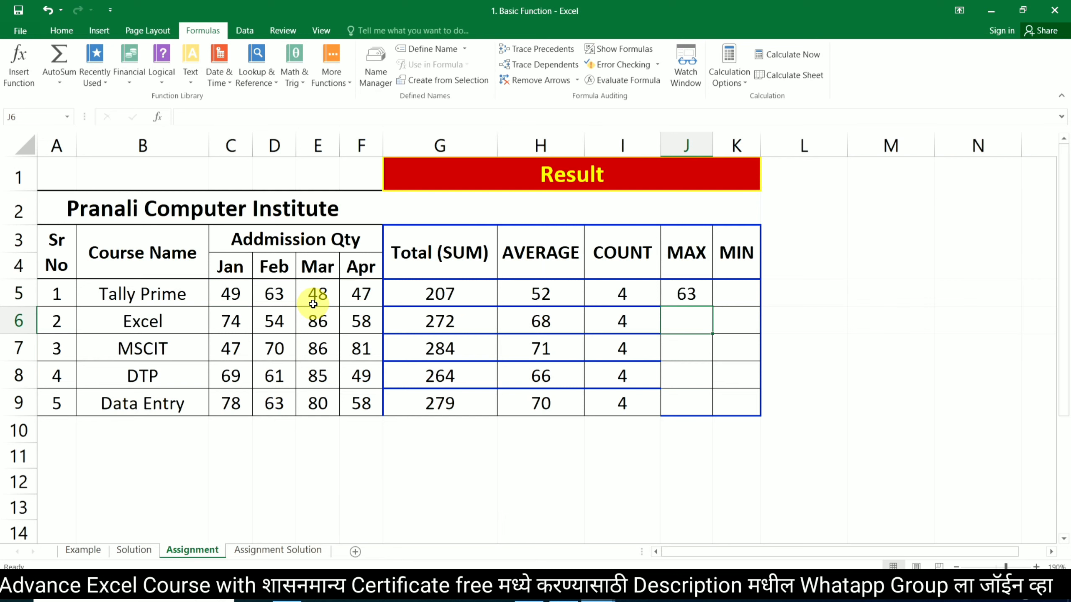
left_click(678, 298)
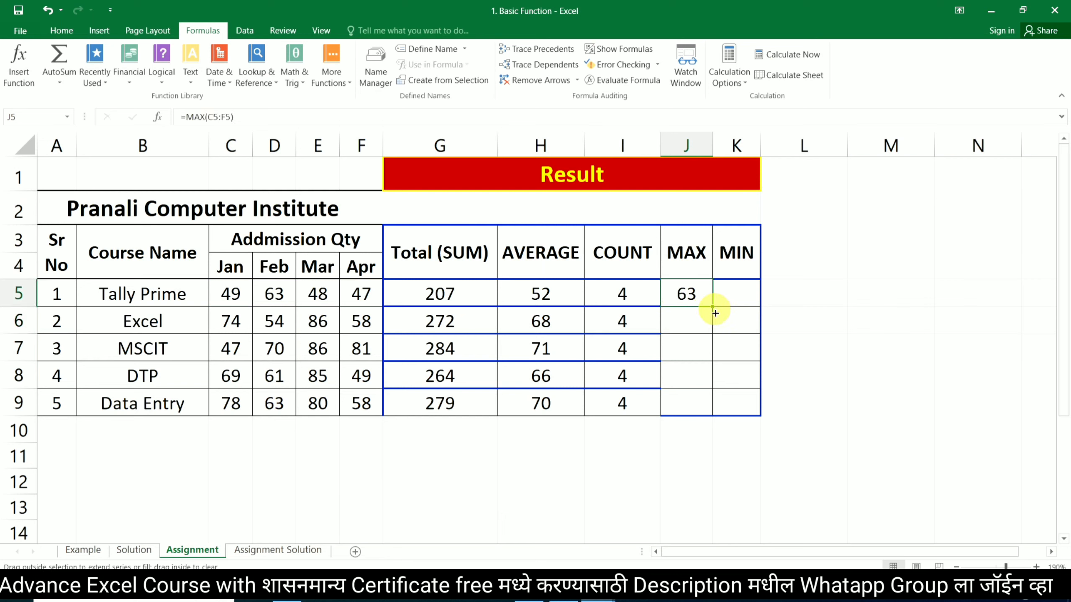
left_click_drag(713, 306, 712, 415)
left_click(724, 296)
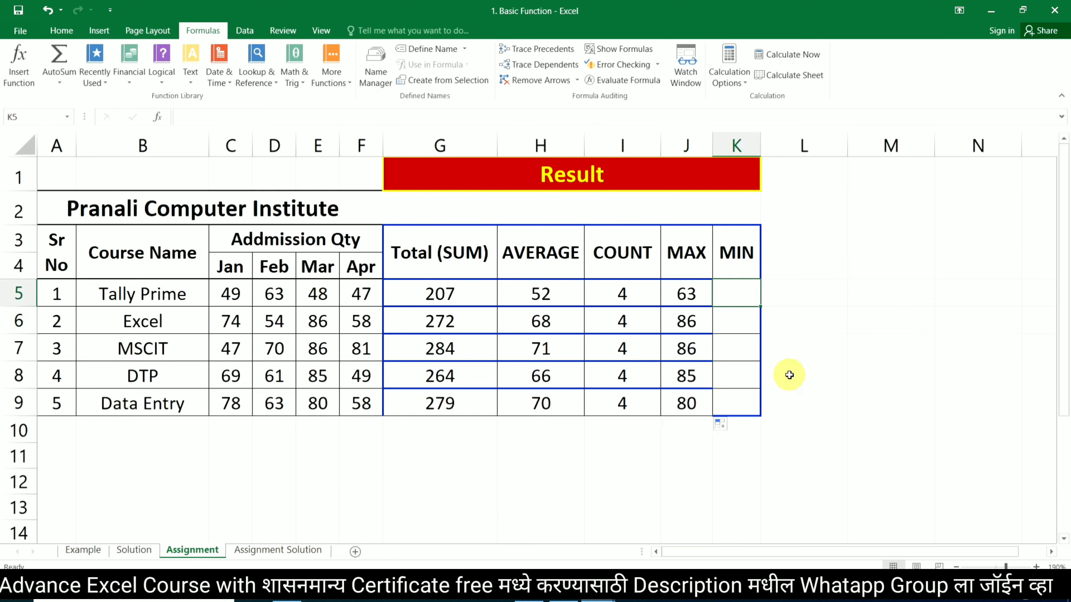
Enter =MIN(C5:F5) in K5 and fill it to K9, giving 47, 54, 47, 49, 58.
type("=")
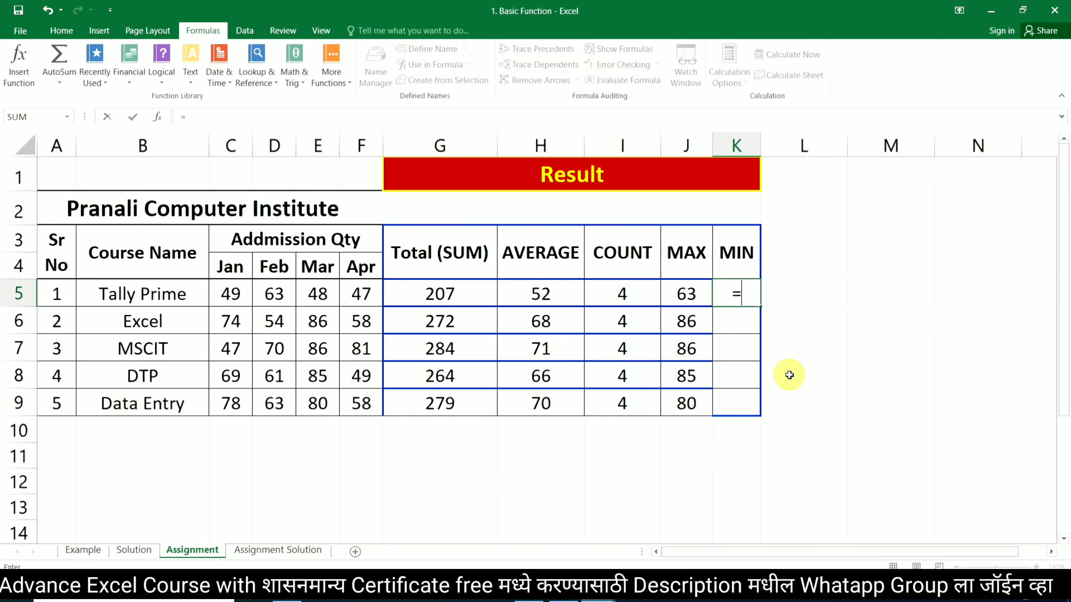
type("min")
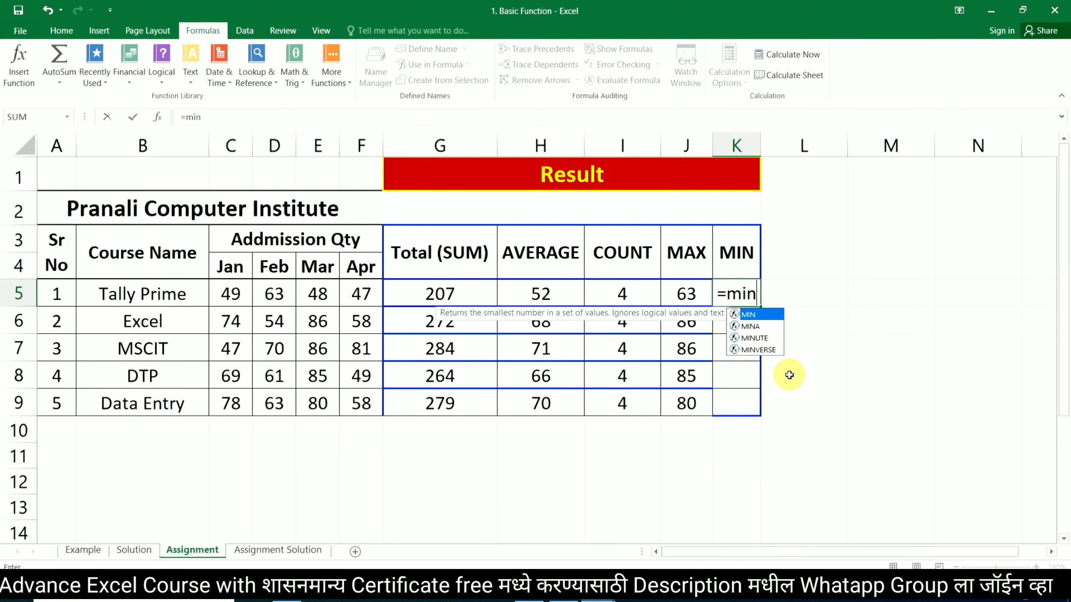
type("(")
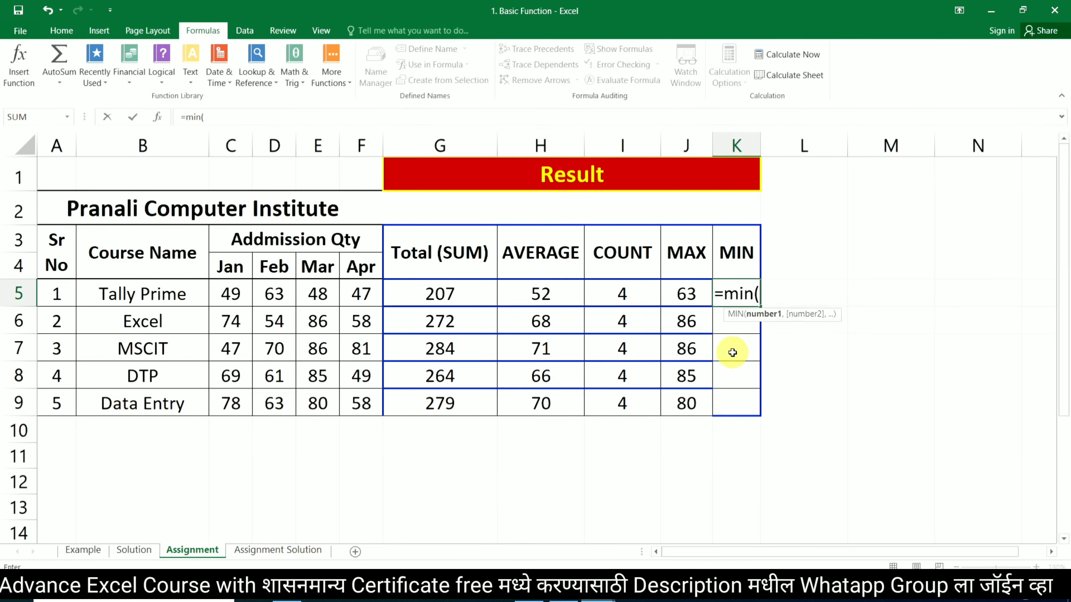
left_click_drag(231, 293, 352, 296)
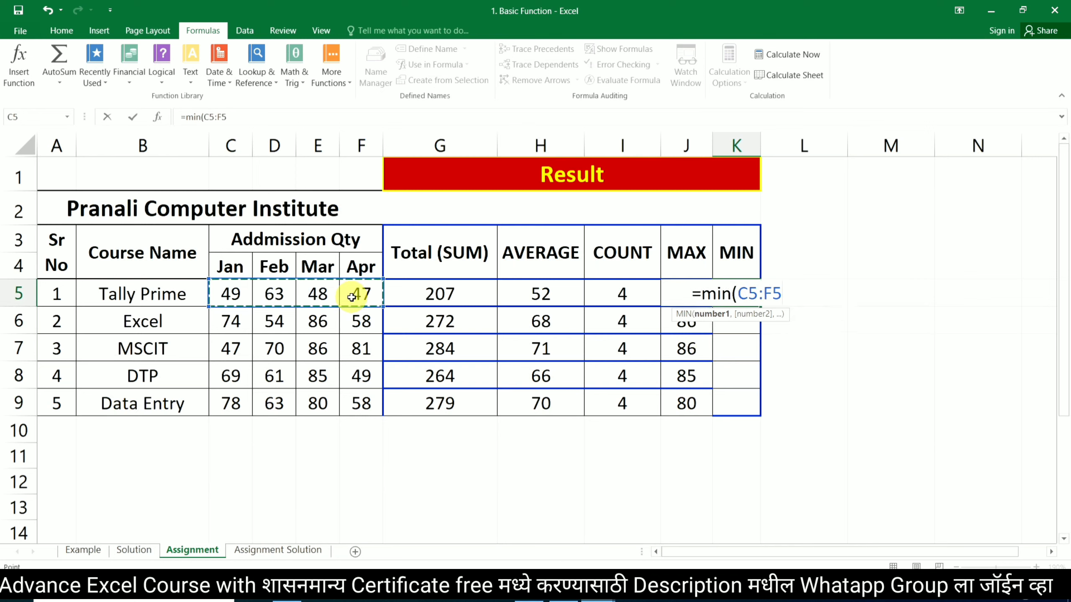
type(")")
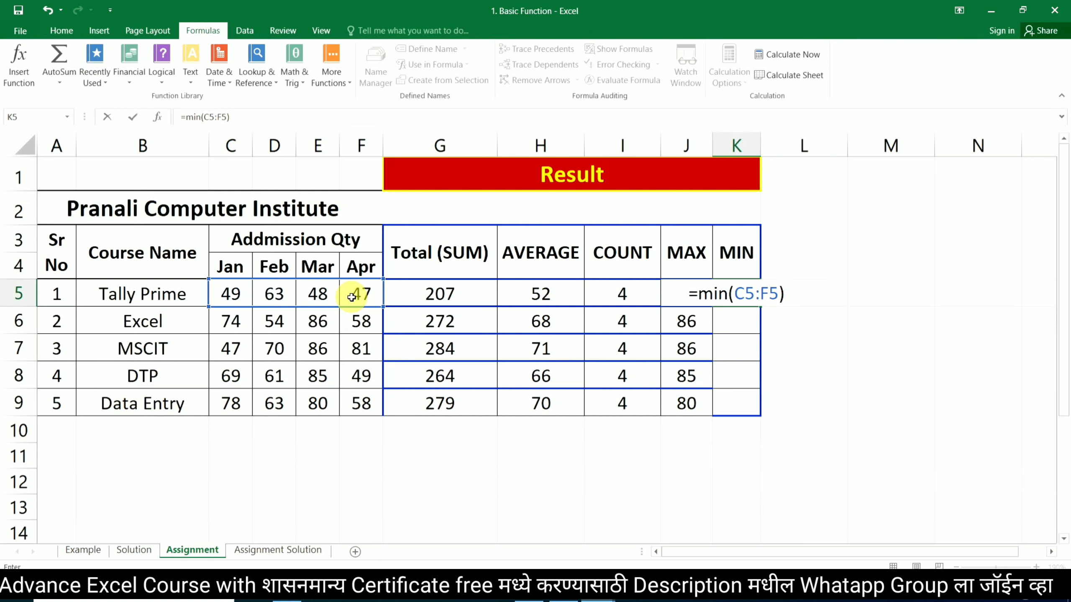
key("Return")
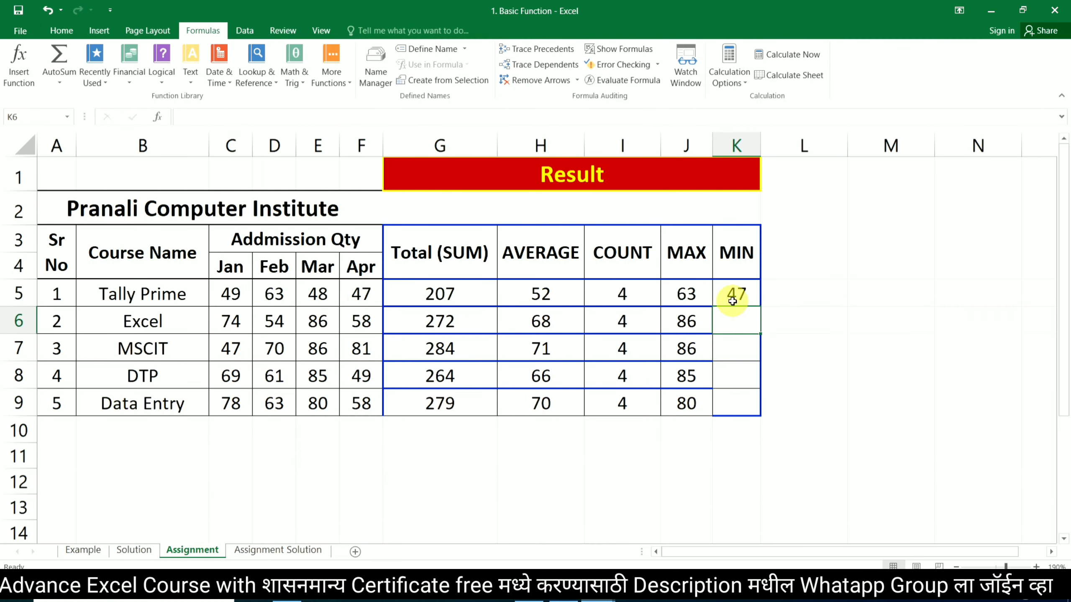
left_click(732, 301)
mouse_move(760, 307)
left_mouse_down()
mouse_move(783, 403)
mouse_move(772, 415)
left_mouse_up()
left_click(473, 454)
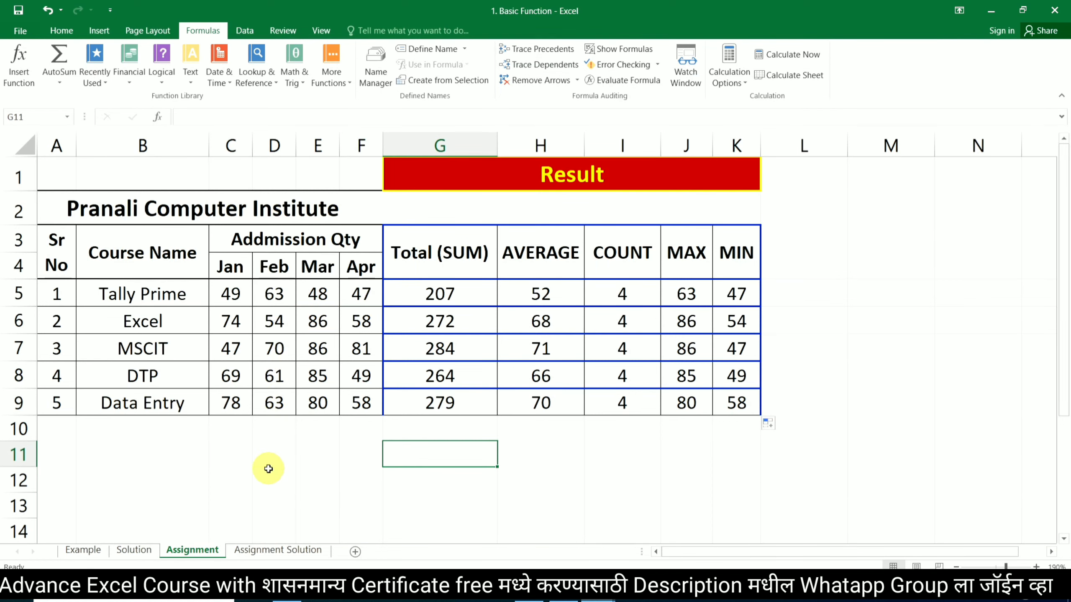
Bring the Lesson No. 16 PDF forward in Adobe Reader and return to its title page.
left_click(563, 601)
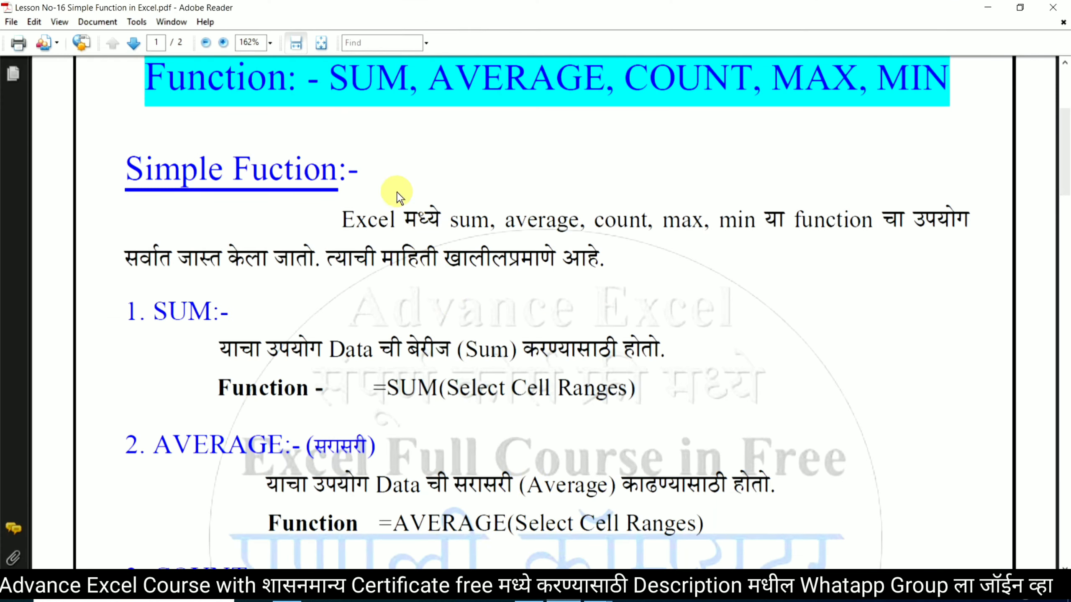
scroll(399, 191, "up", 5)
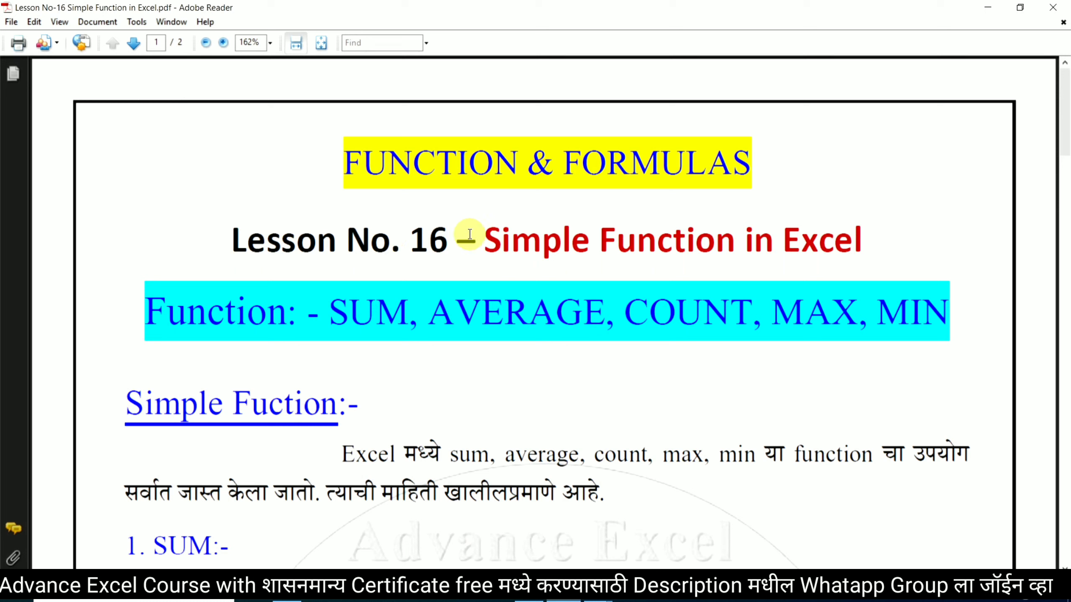